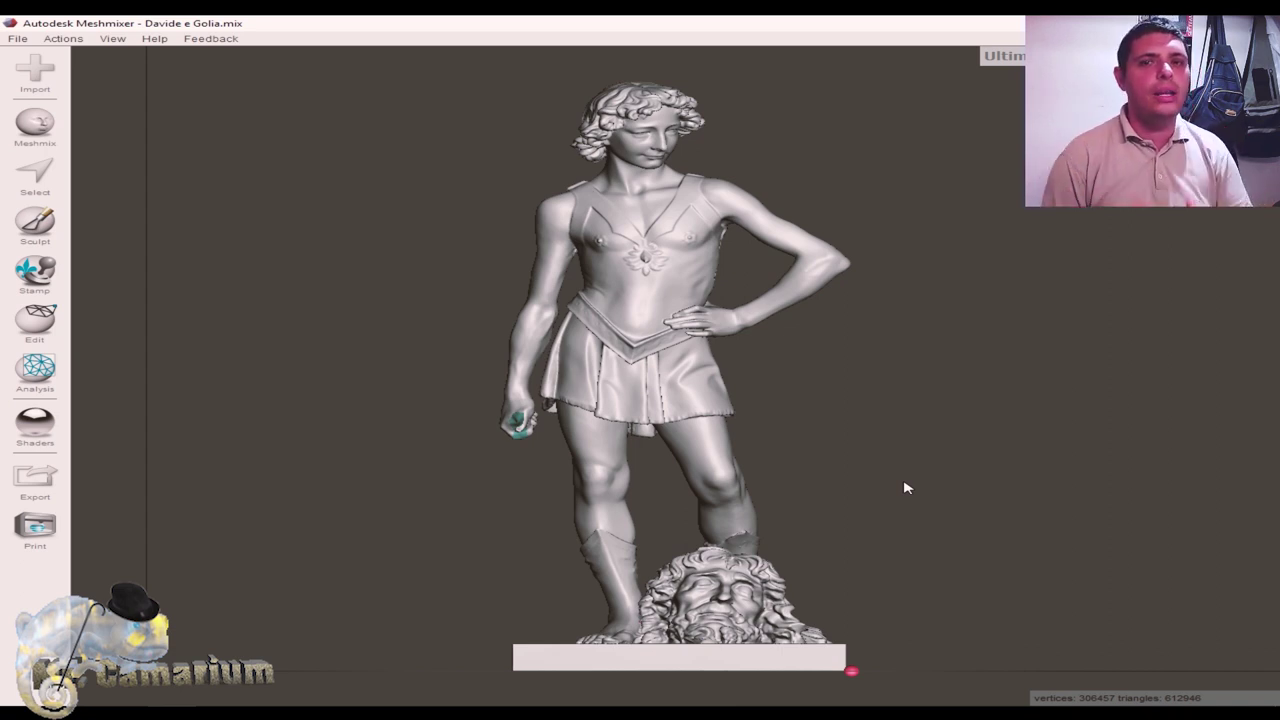
Zoom in on the 'Davide e Golia' statue until the boy's torso fills the view
scroll(678, 252, up, 1)
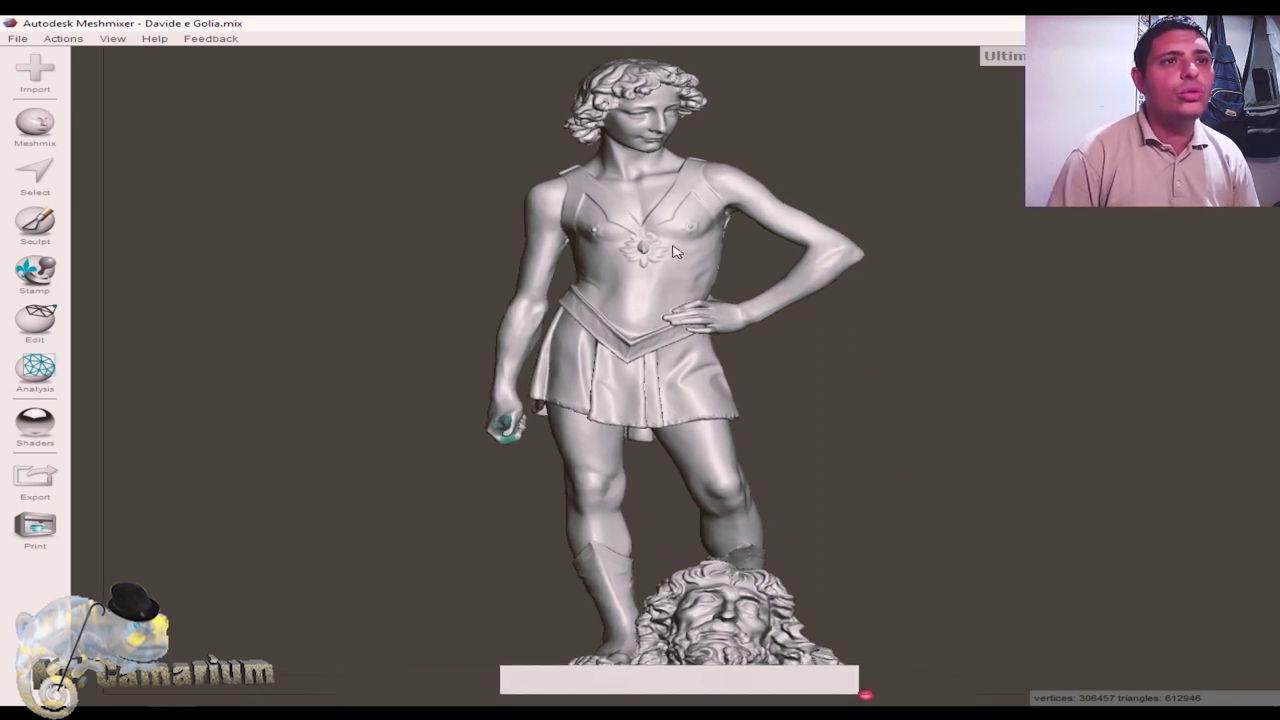
scroll(660, 235, up, 2)
scroll(651, 224, up, 2)
scroll(651, 224, up, 1)
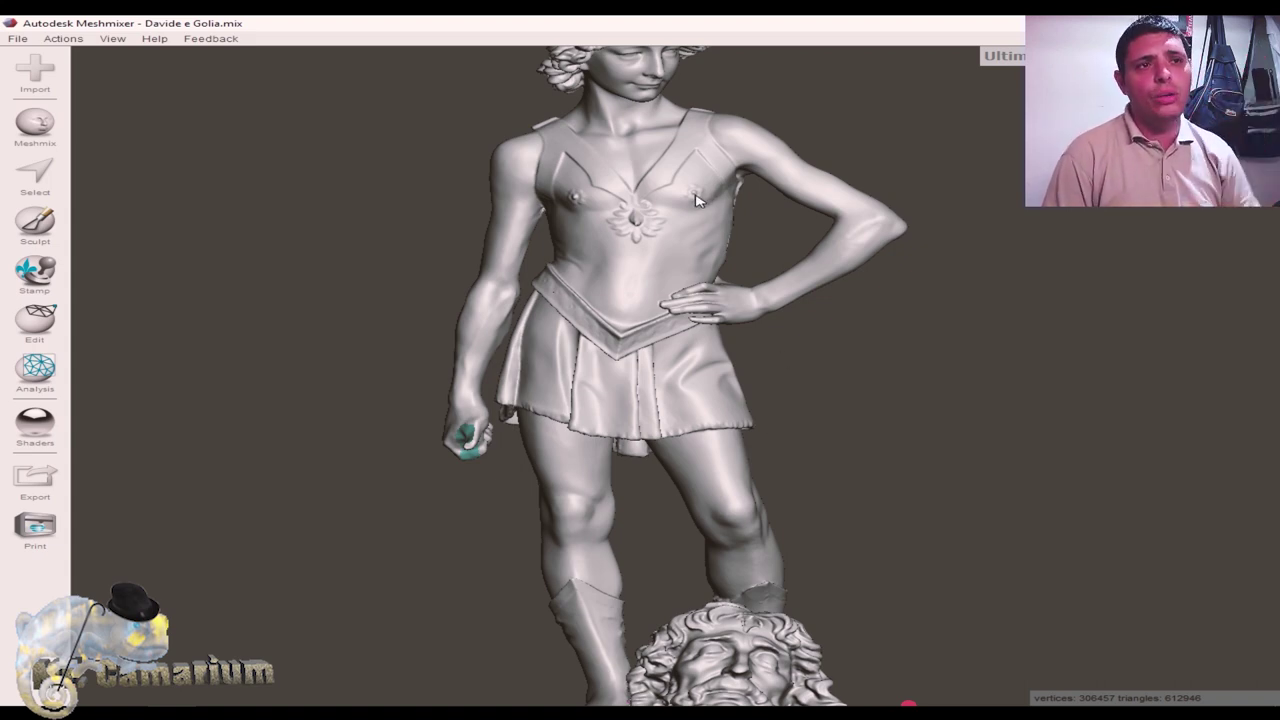
Activate Sculpt, browse the Brushes and Falloff options, and cut brush size from 45 to 20
click(47, 233)
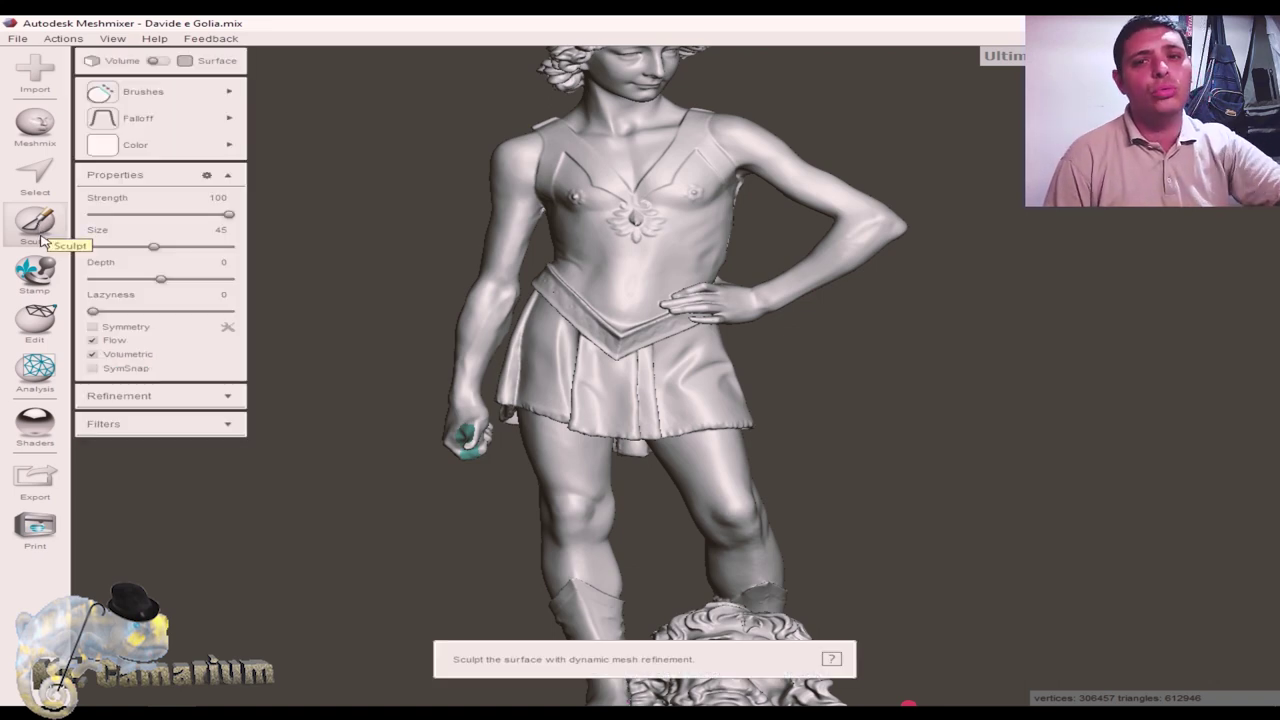
click(106, 93)
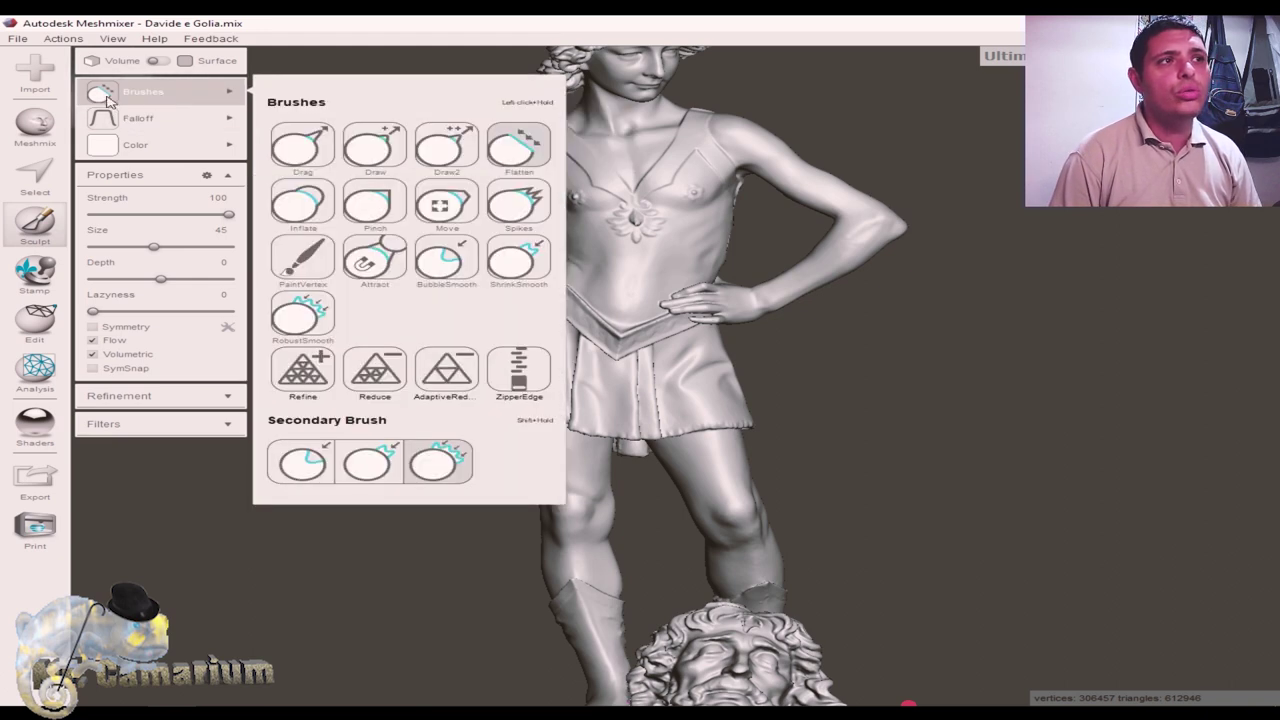
click(125, 118)
click(148, 93)
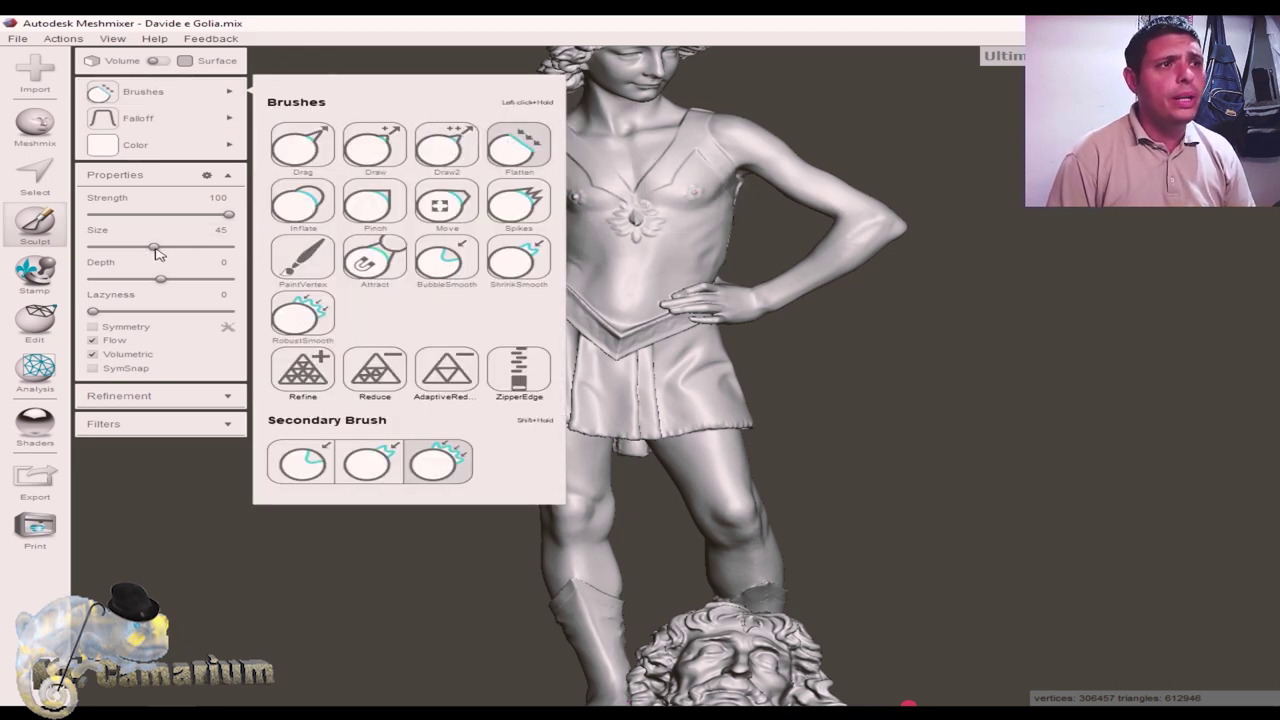
drag(155, 248, 123, 250)
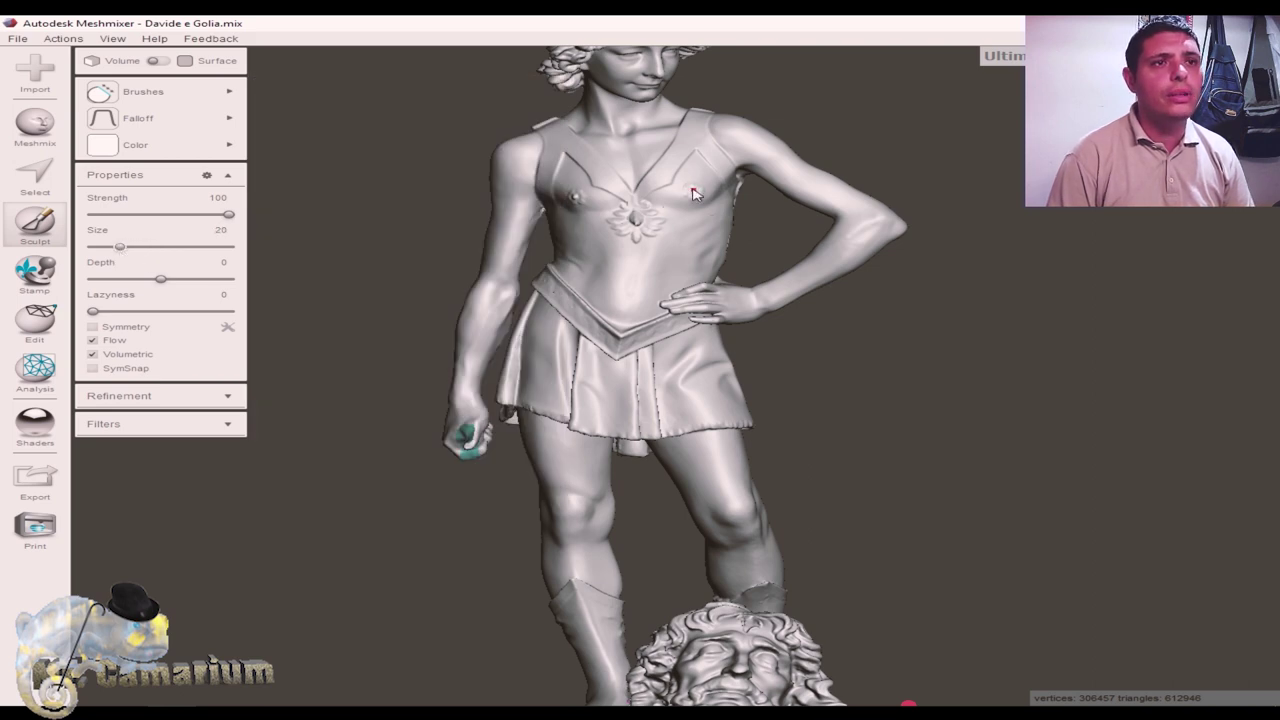
Sculpt strokes and small dabs across the chest with the size 20 brush
mouse_move(700, 192)
right_down()
mouse_move(702, 175)
mouse_move(703, 215)
right_up()
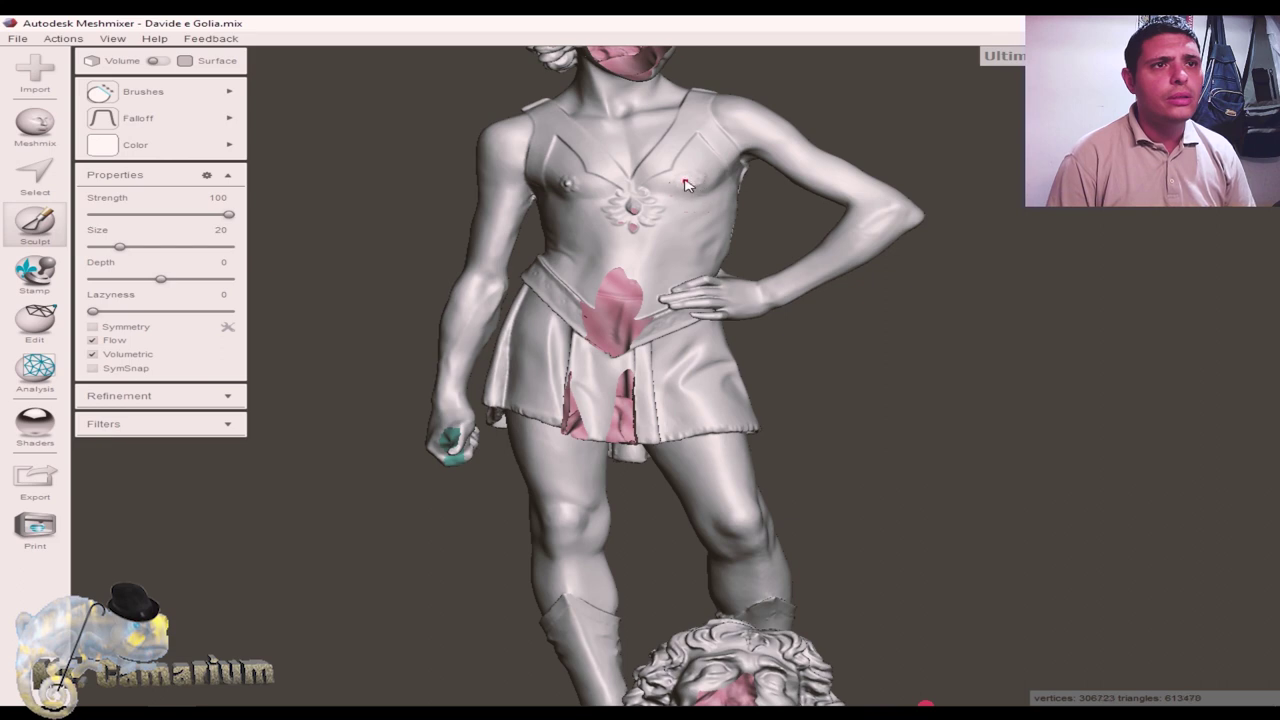
drag(704, 182, 698, 192)
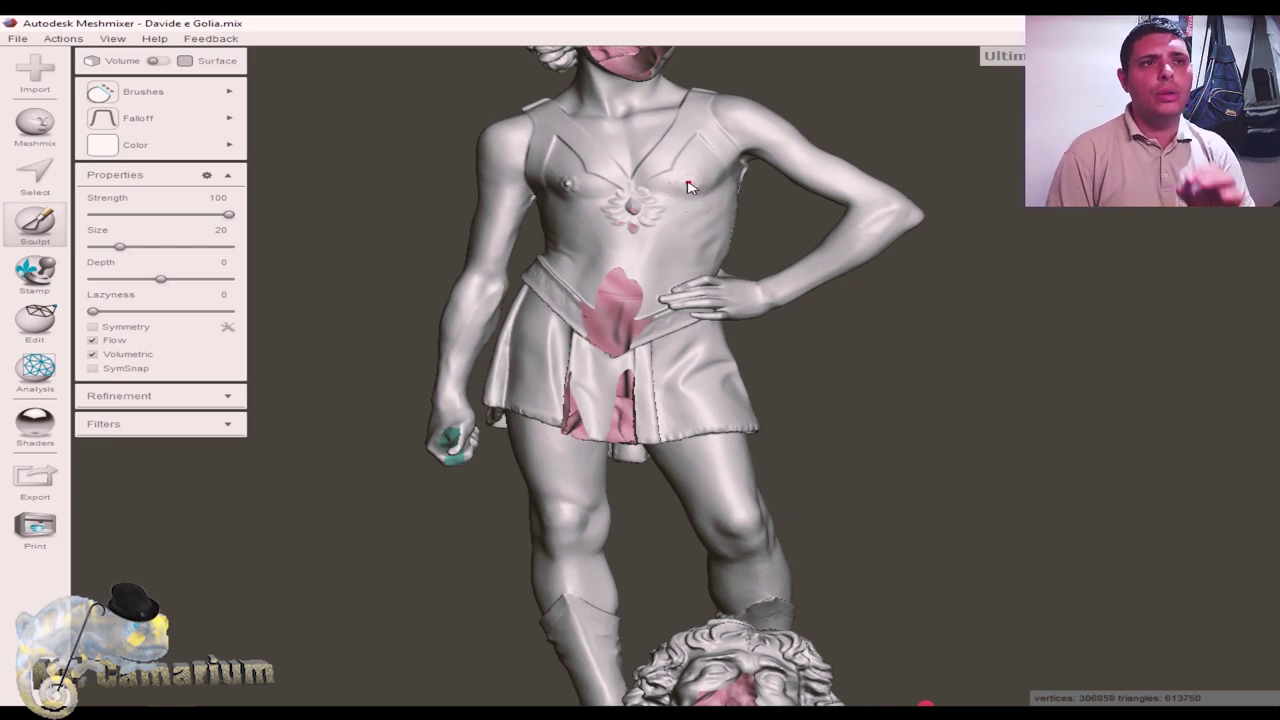
click(690, 187)
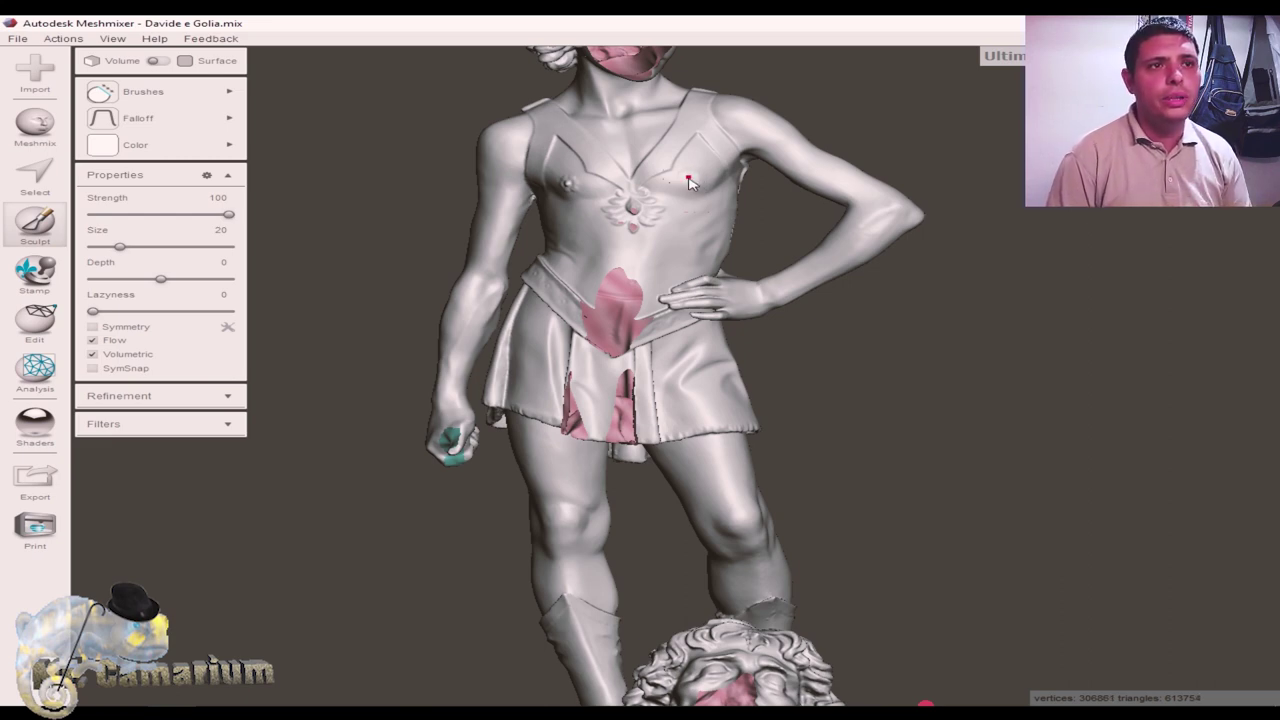
click(703, 197)
drag(700, 178, 703, 192)
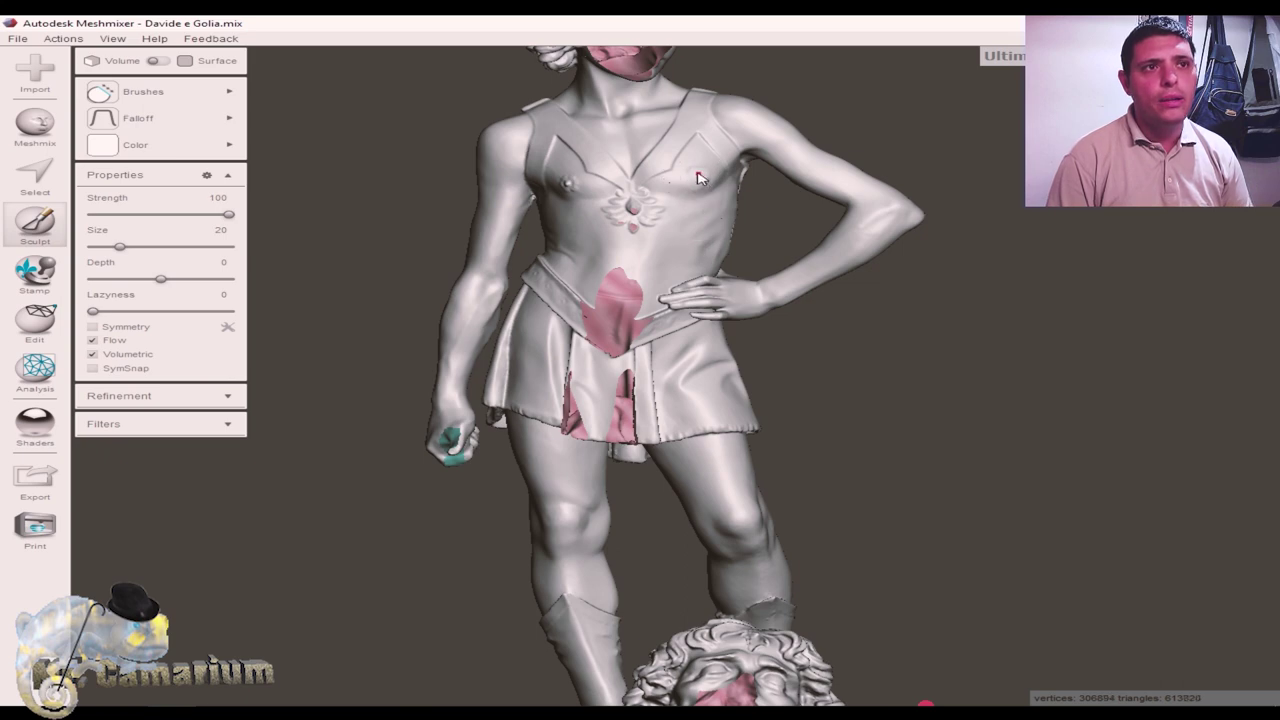
drag(700, 178, 700, 182)
Undo the stroke that flattened the ornament, then smooth the chest's right and left sides
key(ctrl+z)
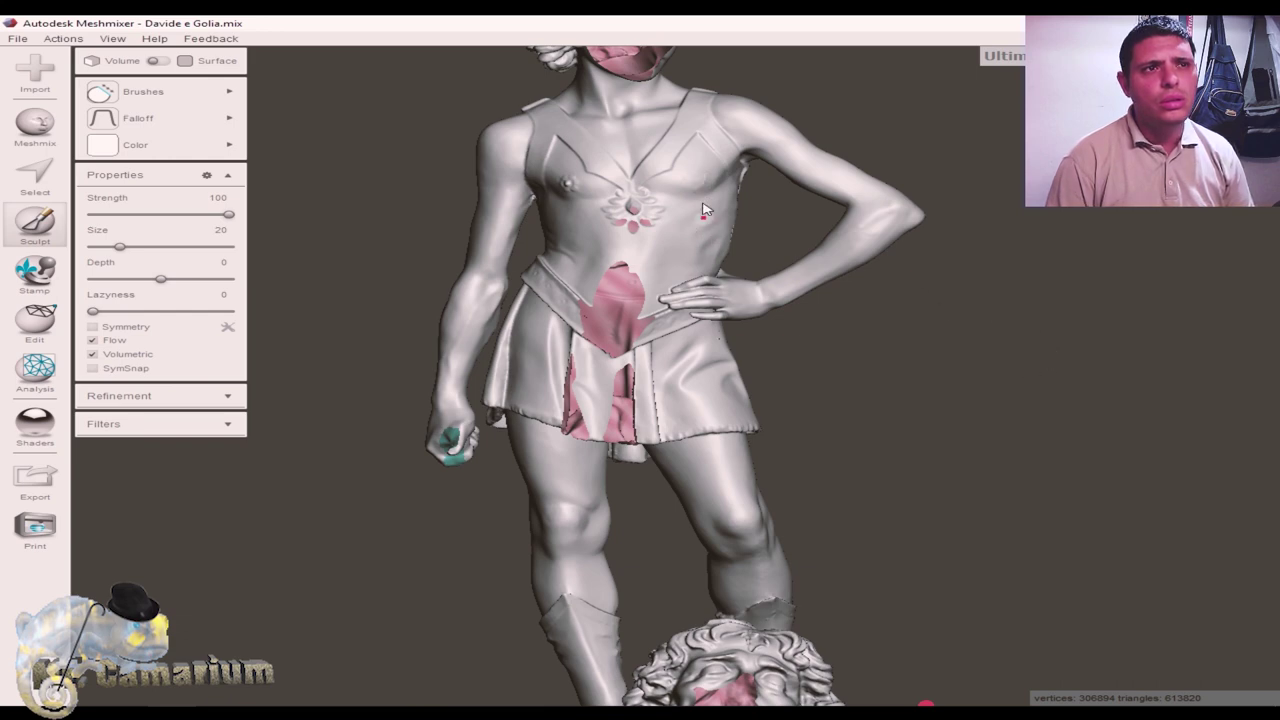
mouse_move(696, 196)
mouse_down()
mouse_move(697, 182)
mouse_move(698, 205)
mouse_up()
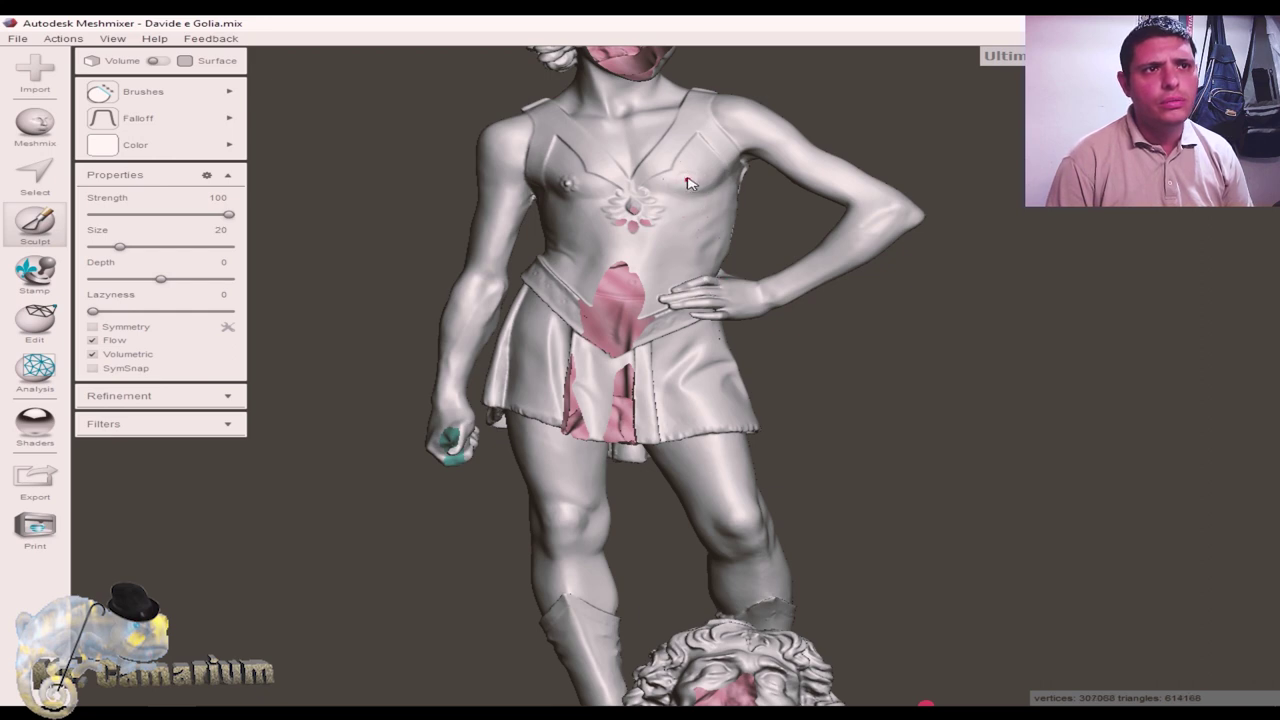
drag(692, 178, 704, 180)
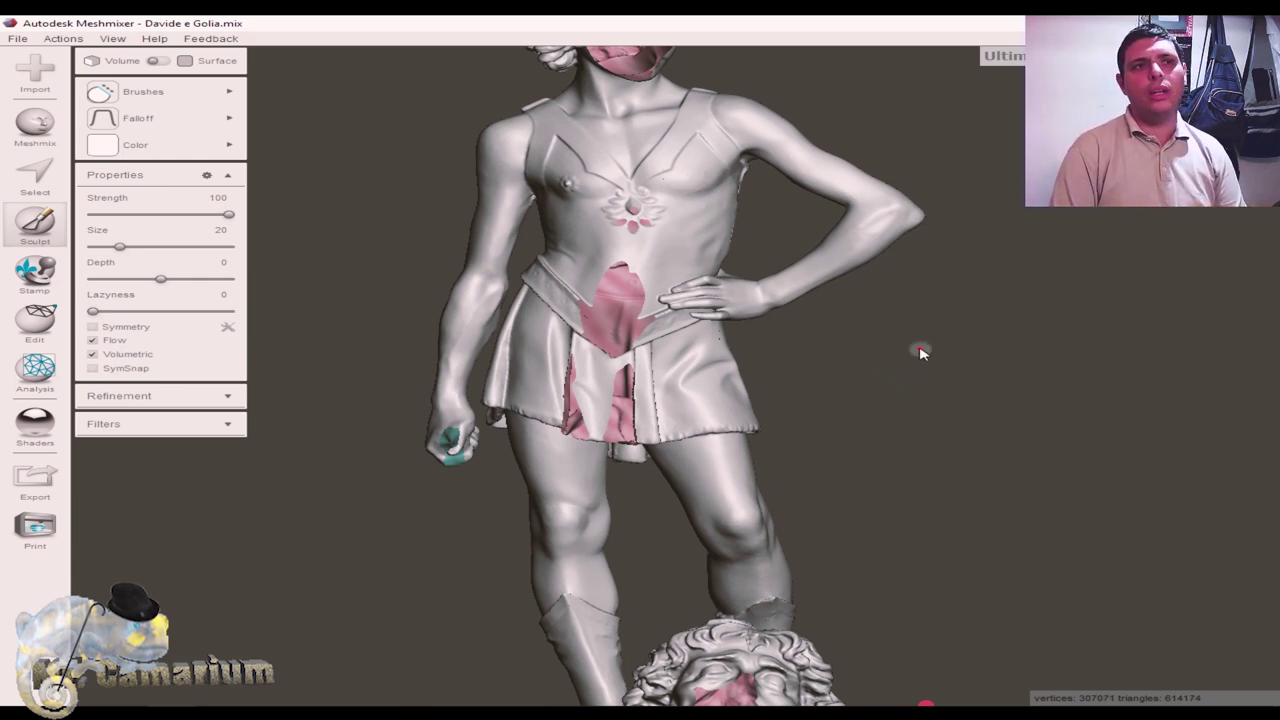
drag(566, 185, 572, 192)
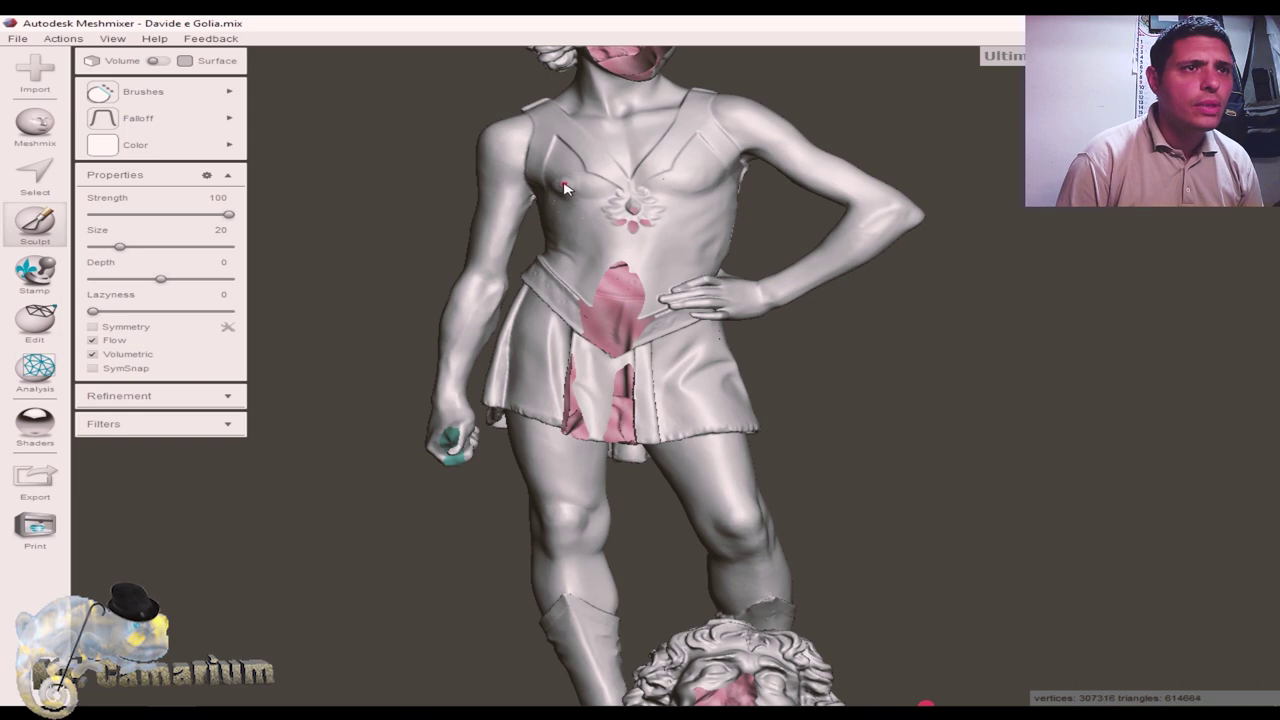
drag(563, 188, 576, 190)
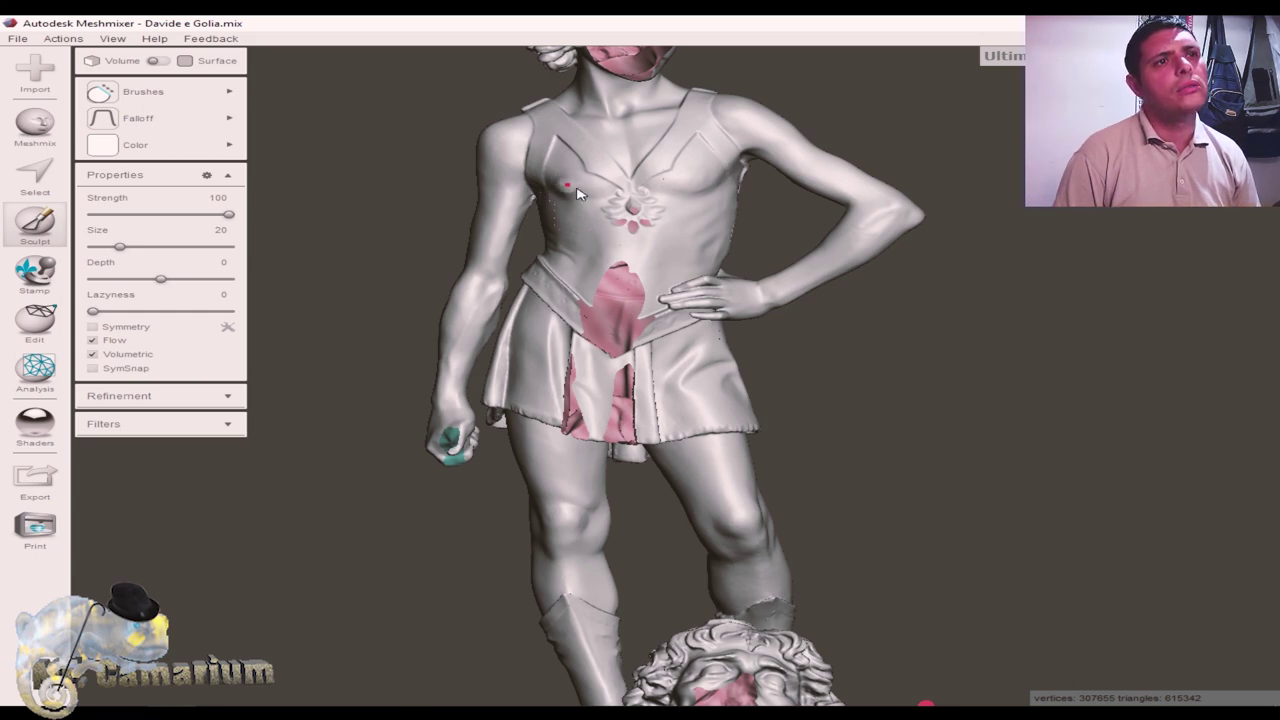
right_drag(577, 193, 654, 337)
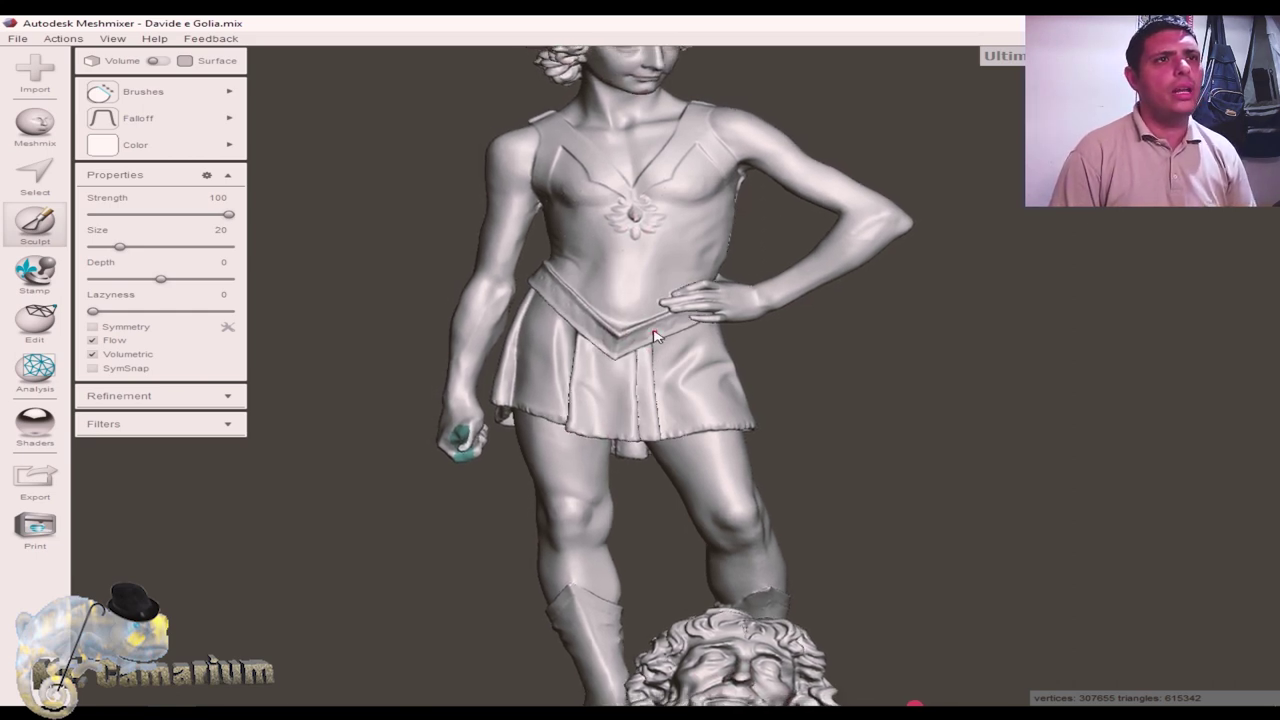
Zoom out to the full statue and turn it to a side view
scroll(654, 337, down, 3)
scroll(654, 337, down, 1)
scroll(654, 337, down, 1)
scroll(654, 337, down, 1)
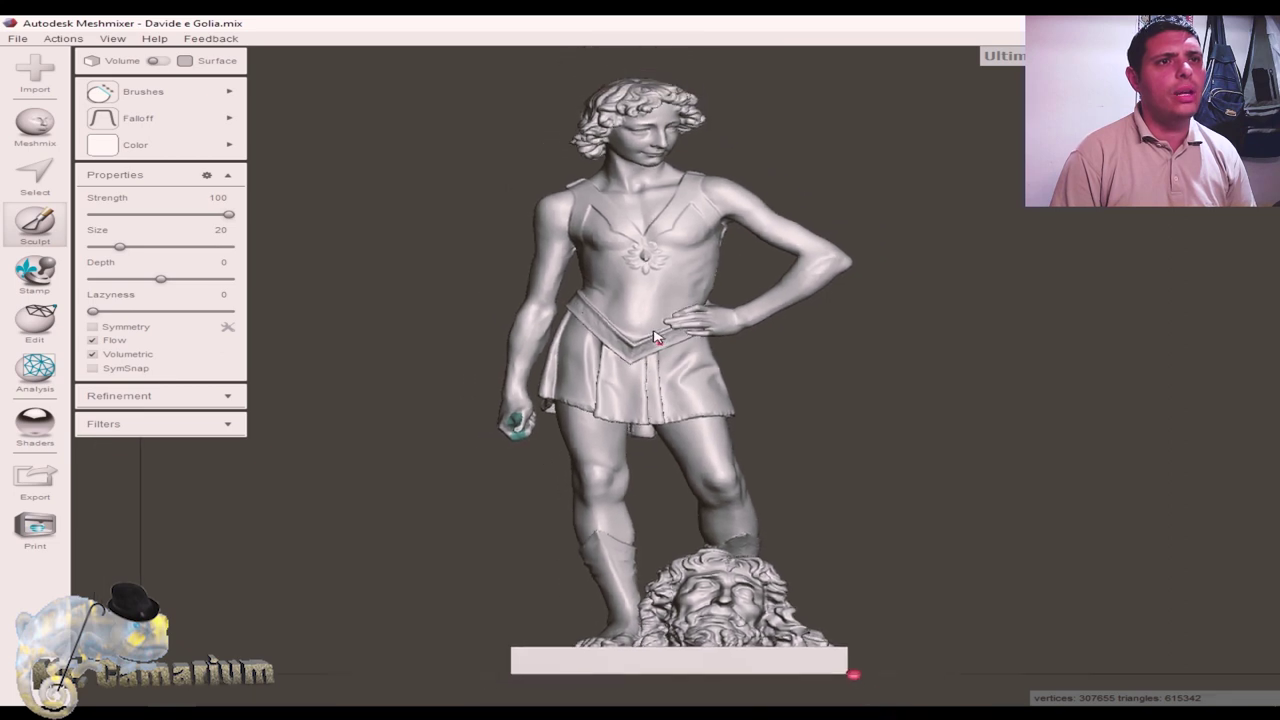
scroll(654, 337, down, 1)
scroll(868, 464, down, 1)
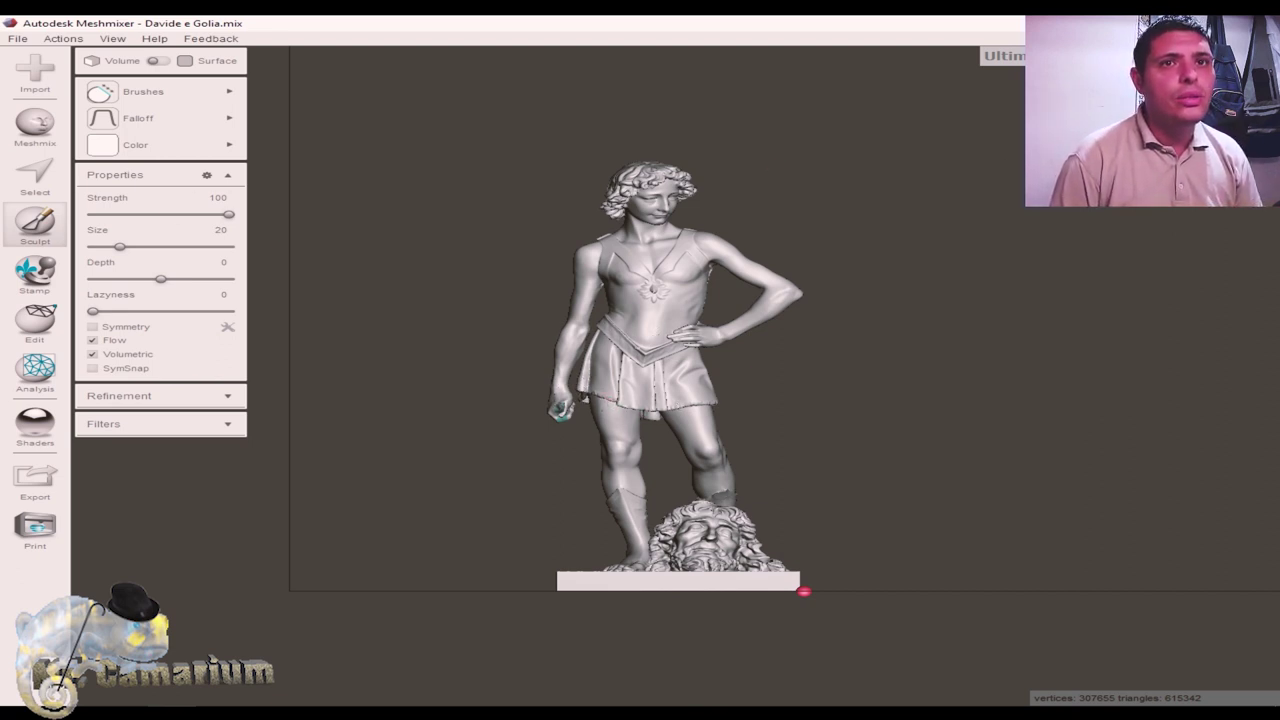
right_drag(720, 591, 557, 589)
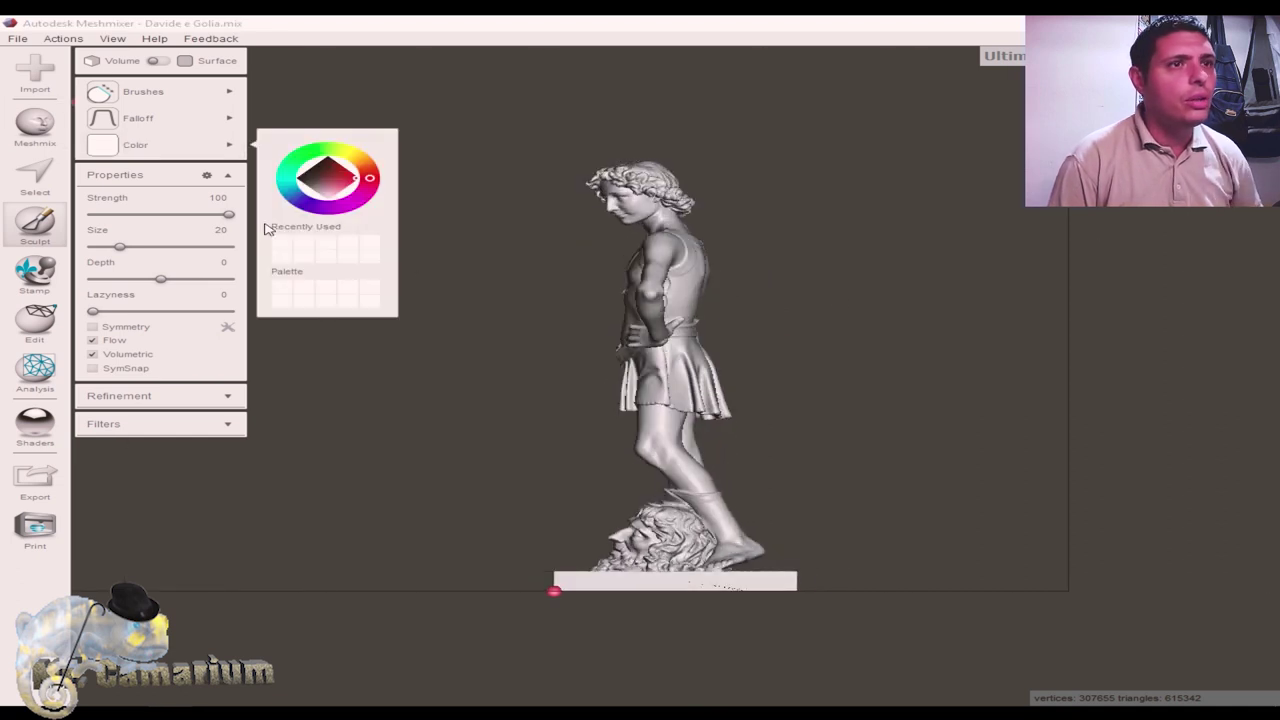
Close the colour picker and sculpting tools, then zoom in on the torso from the side
key(Escape)
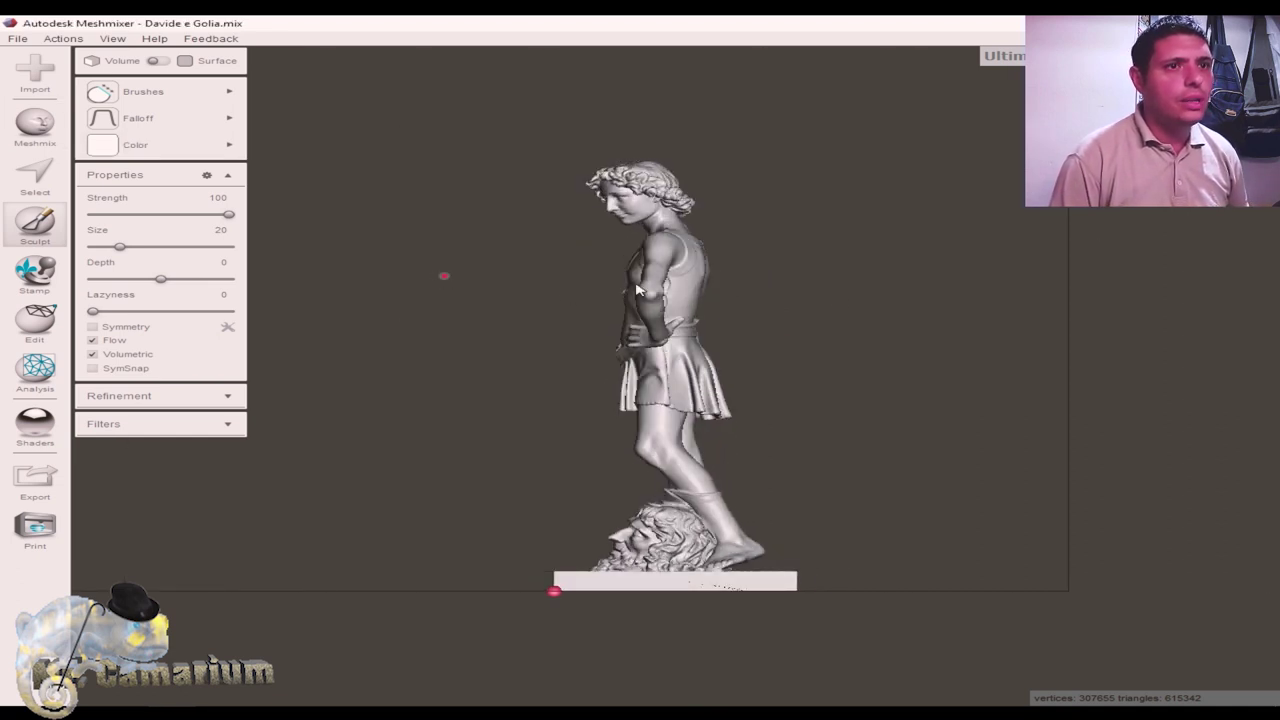
key(Escape)
scroll(658, 270, up, 3)
scroll(660, 255, up, 2)
scroll(663, 240, up, 2)
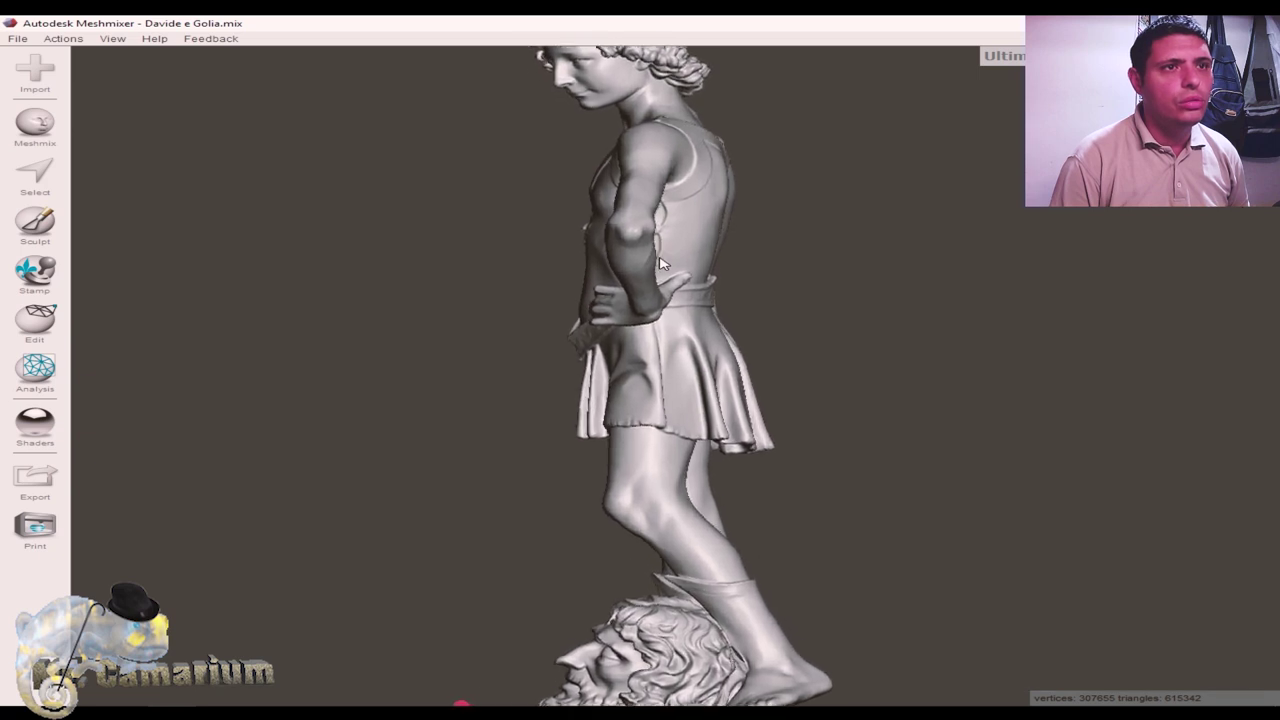
scroll(666, 222, up, 2)
scroll(670, 205, up, 2)
scroll(670, 203, up, 2)
scroll(670, 204, up, 2)
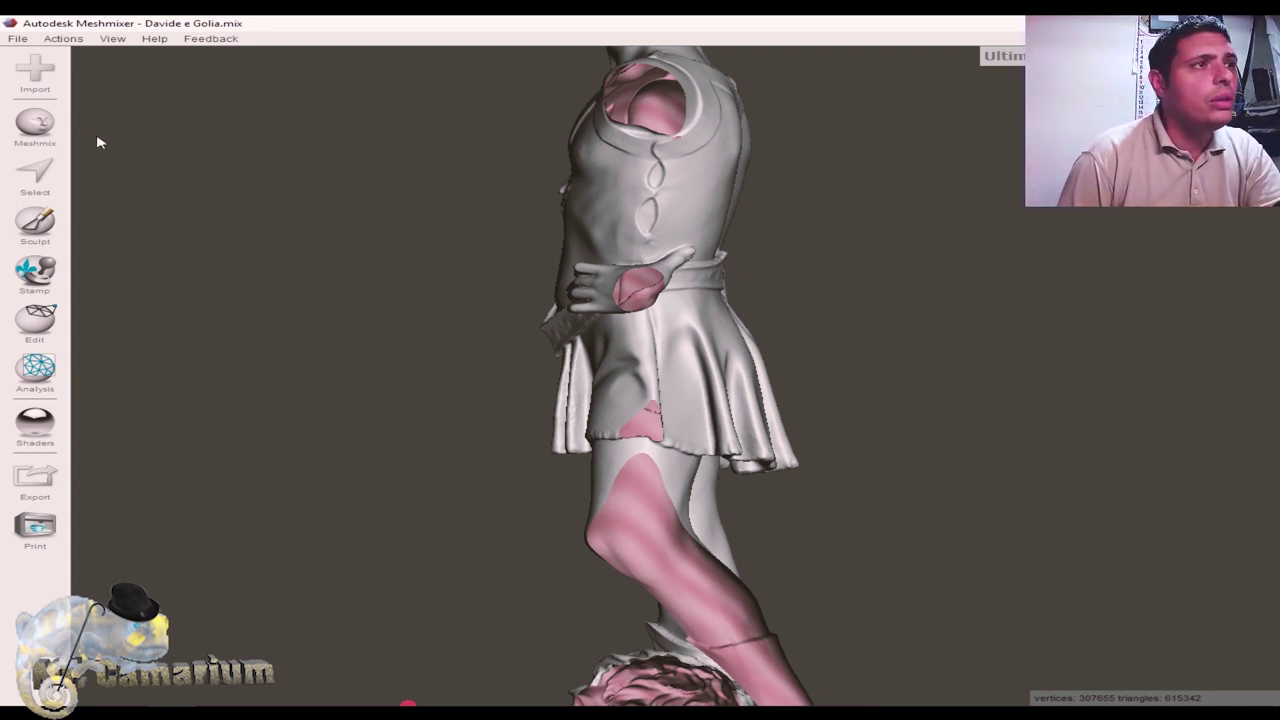
Choose the Draw sculpt brush at strength 50 with the Bubble falloff
click(40, 132)
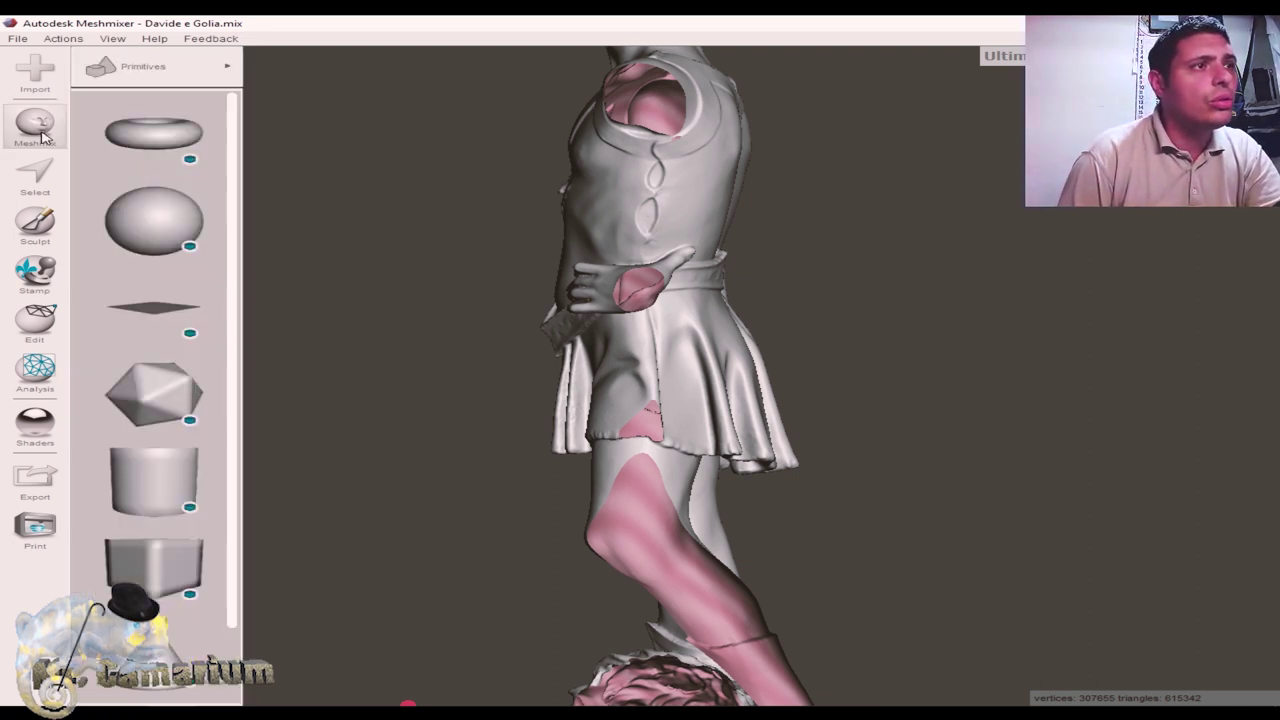
click(38, 234)
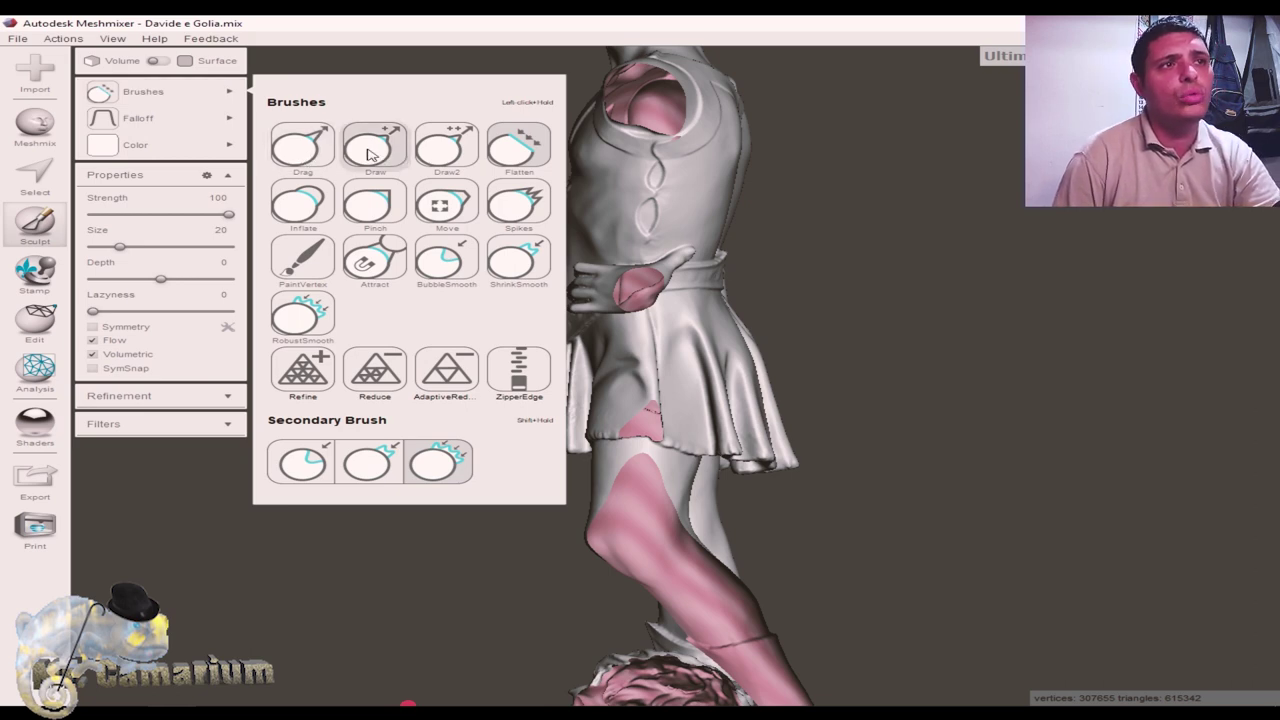
mouse_move(143, 91)
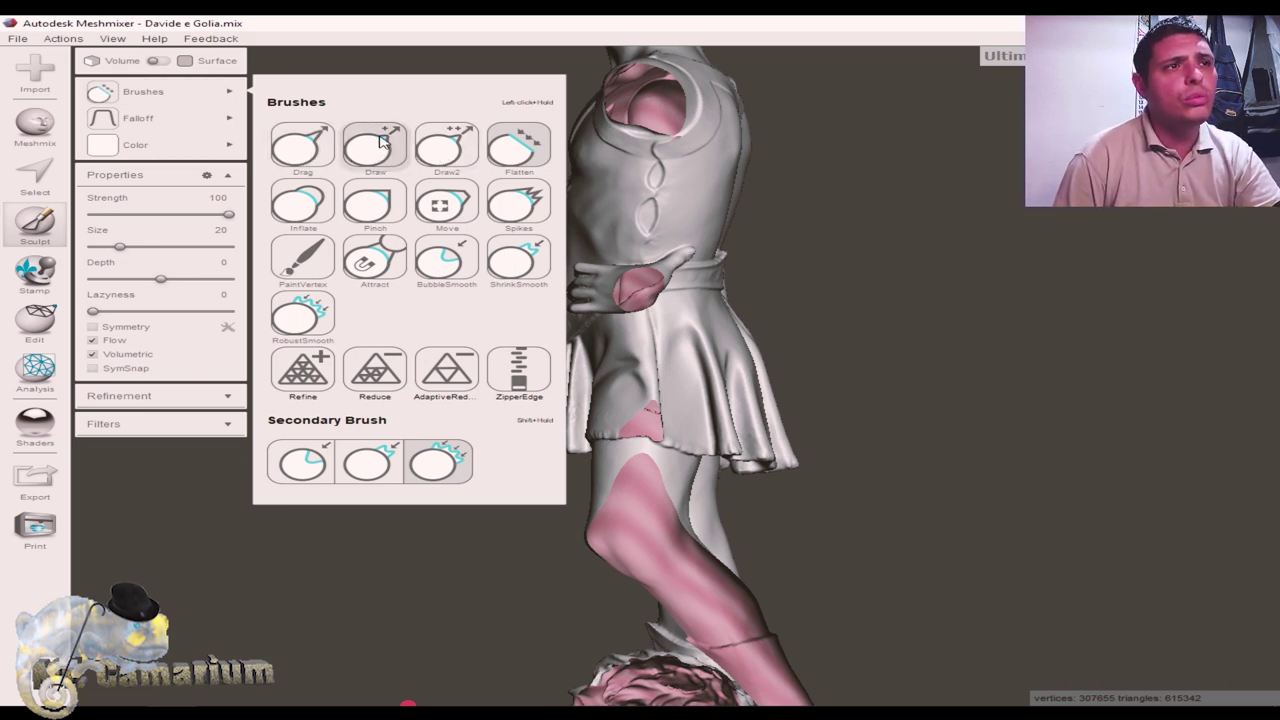
click(381, 145)
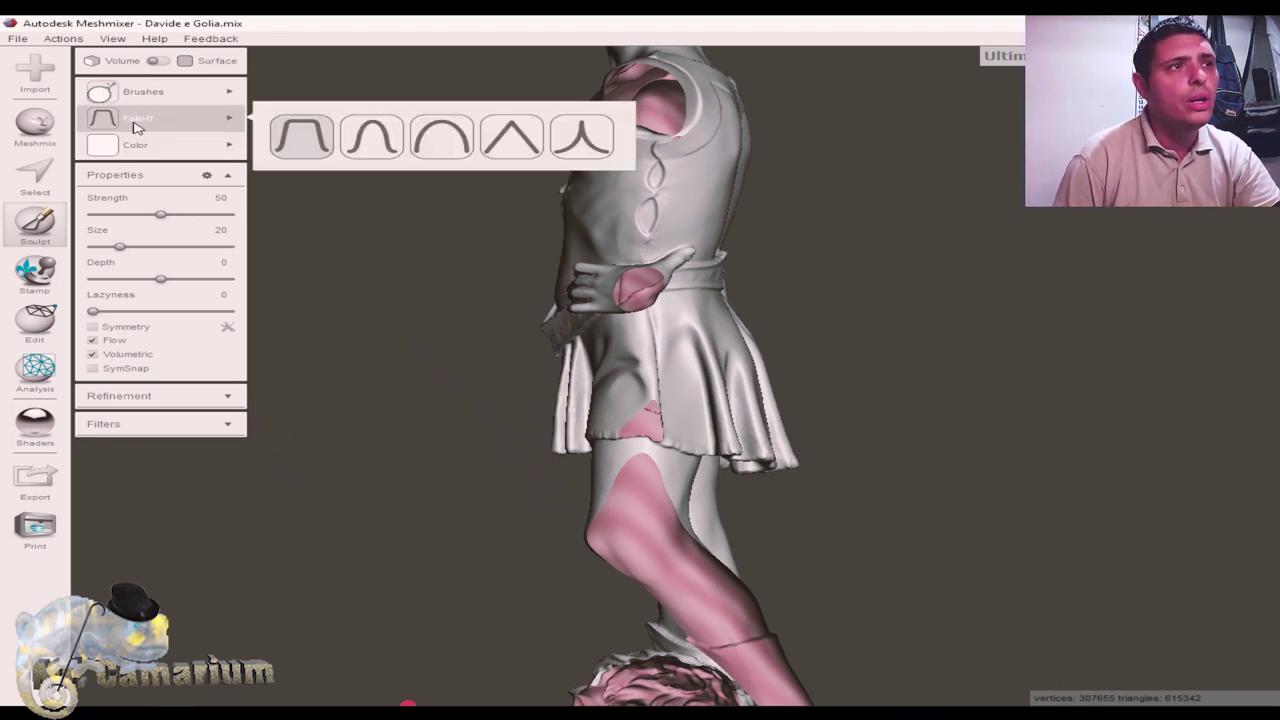
mouse_move(160, 118)
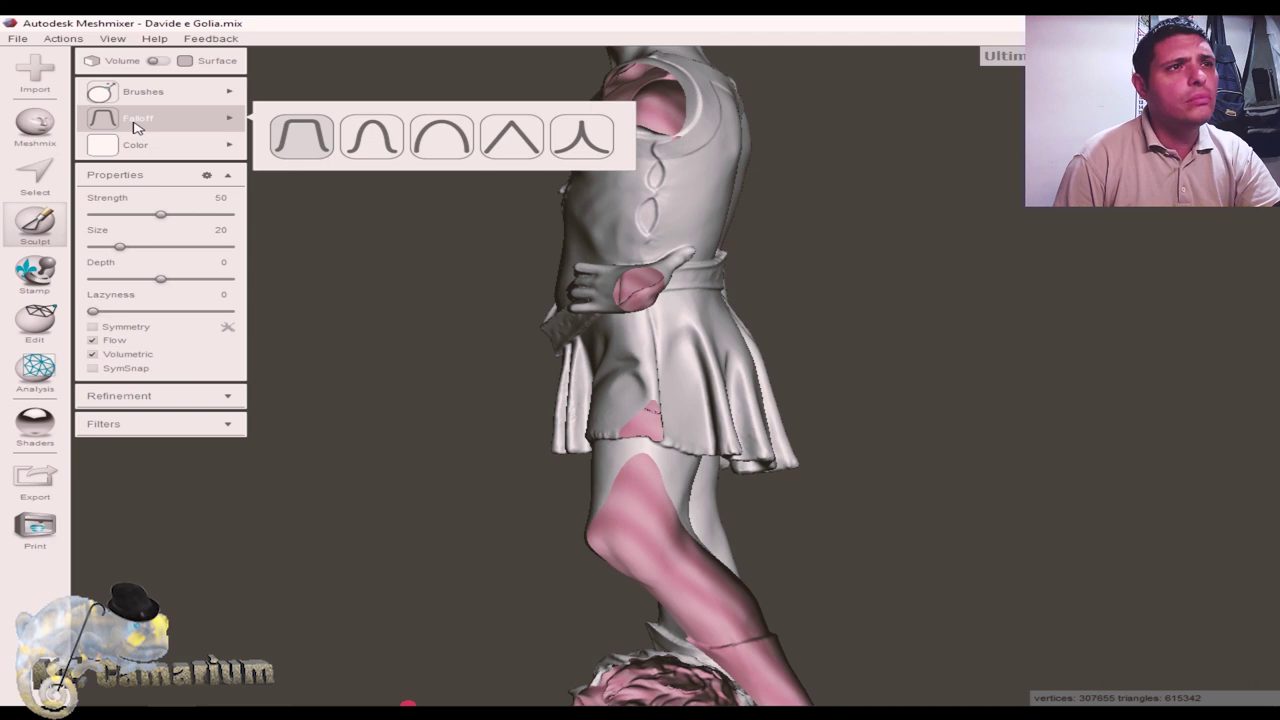
click(436, 142)
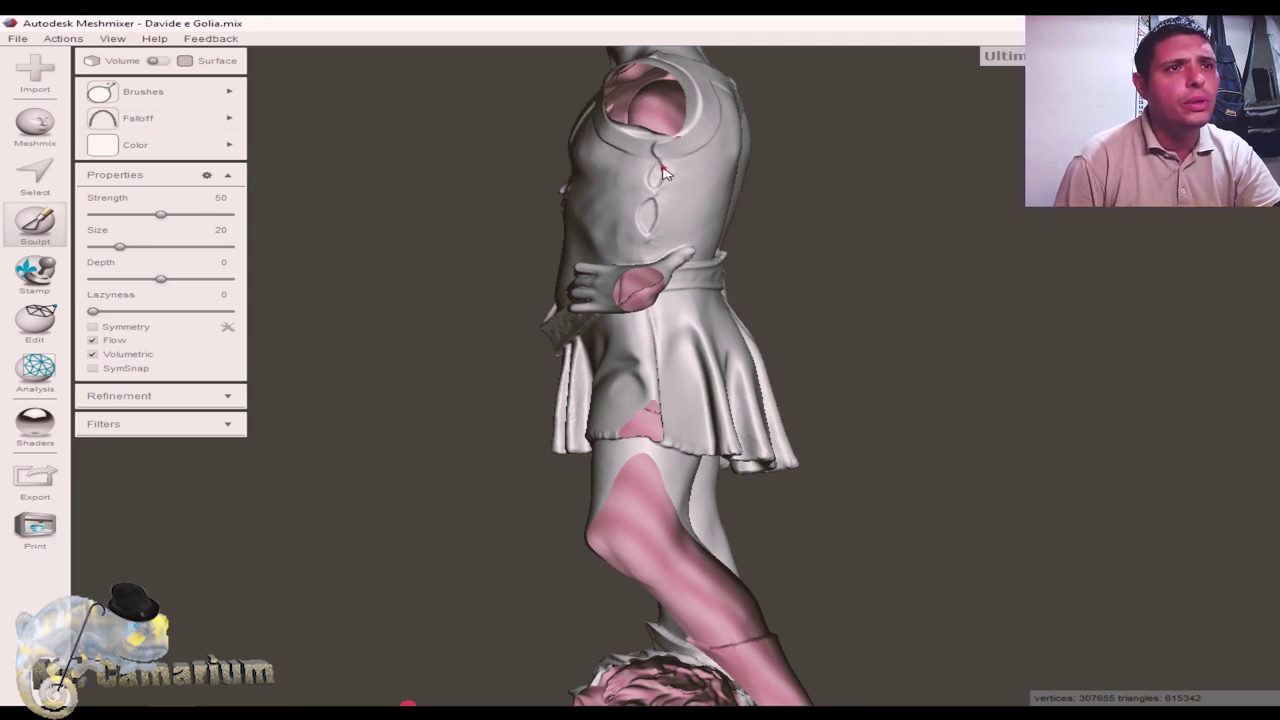
Press a small indent into the chest, then try a groove at strength 100 and undo it
key(ctrl+z)
key(ctrl+z)
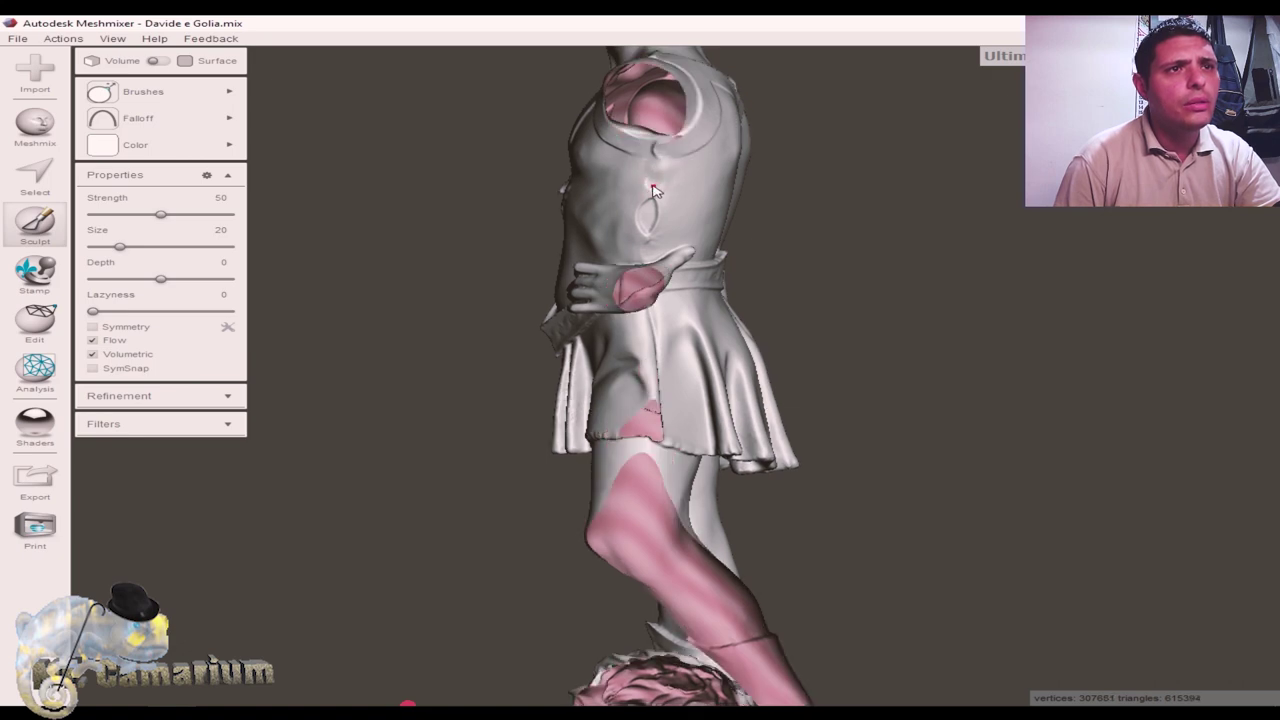
drag(653, 190, 655, 220)
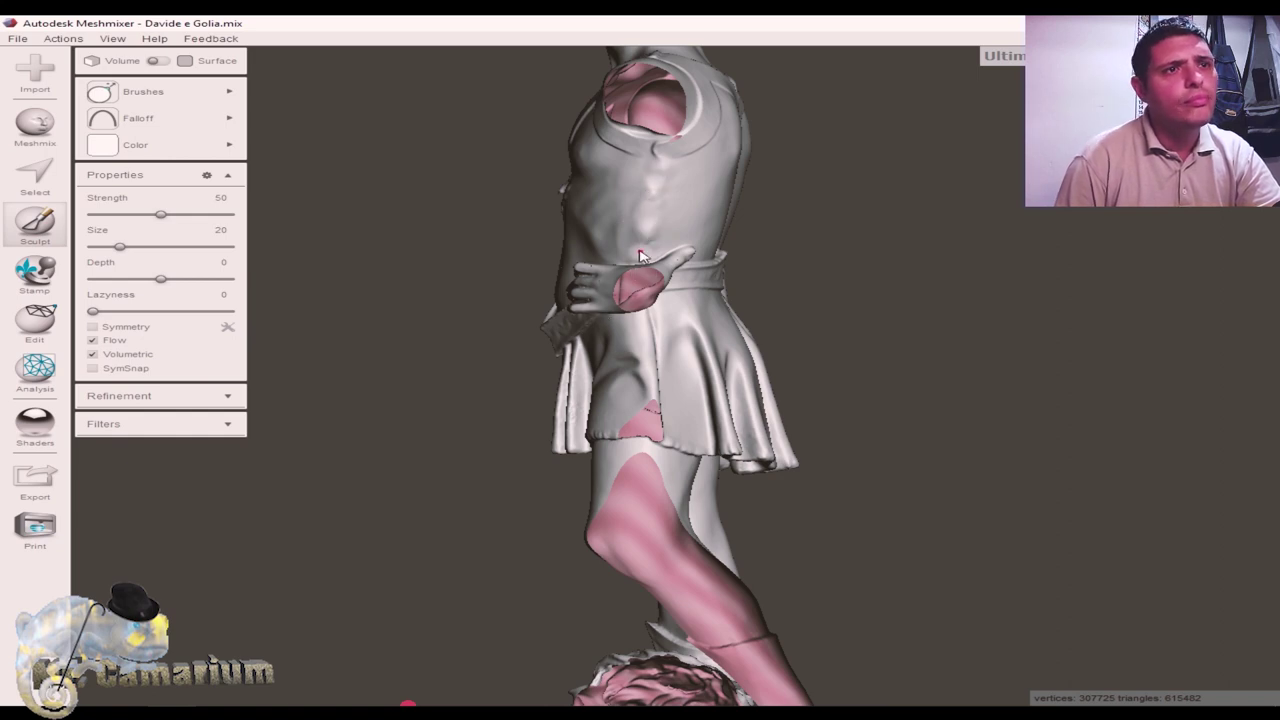
mouse_move(138, 118)
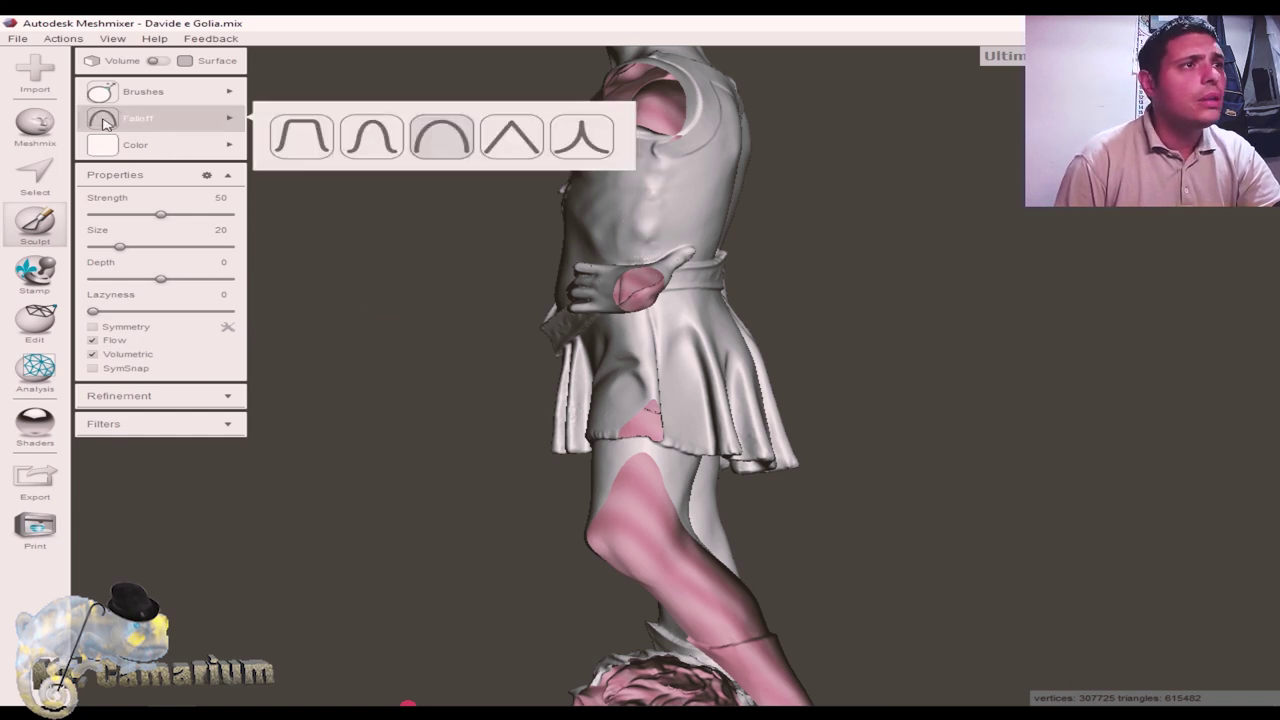
click(512, 150)
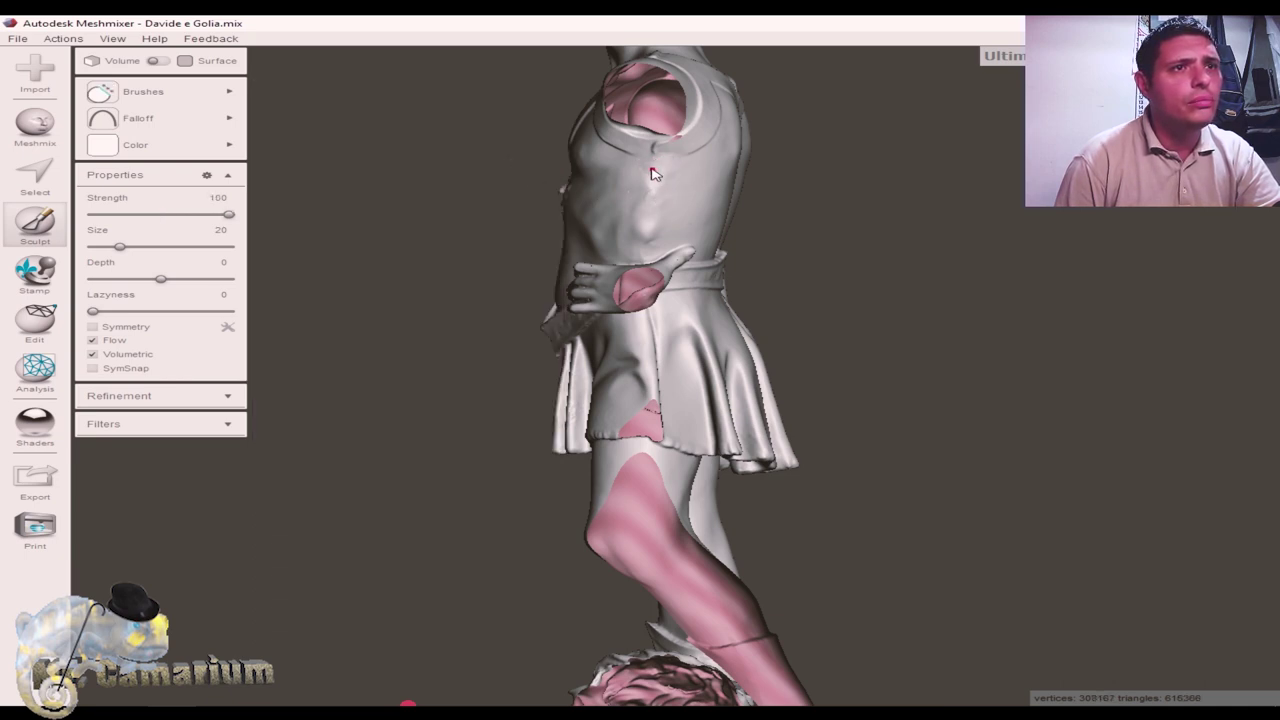
mouse_move(651, 174)
mouse_down()
mouse_move(663, 185)
mouse_move(670, 175)
mouse_up()
key(ctrl+z)
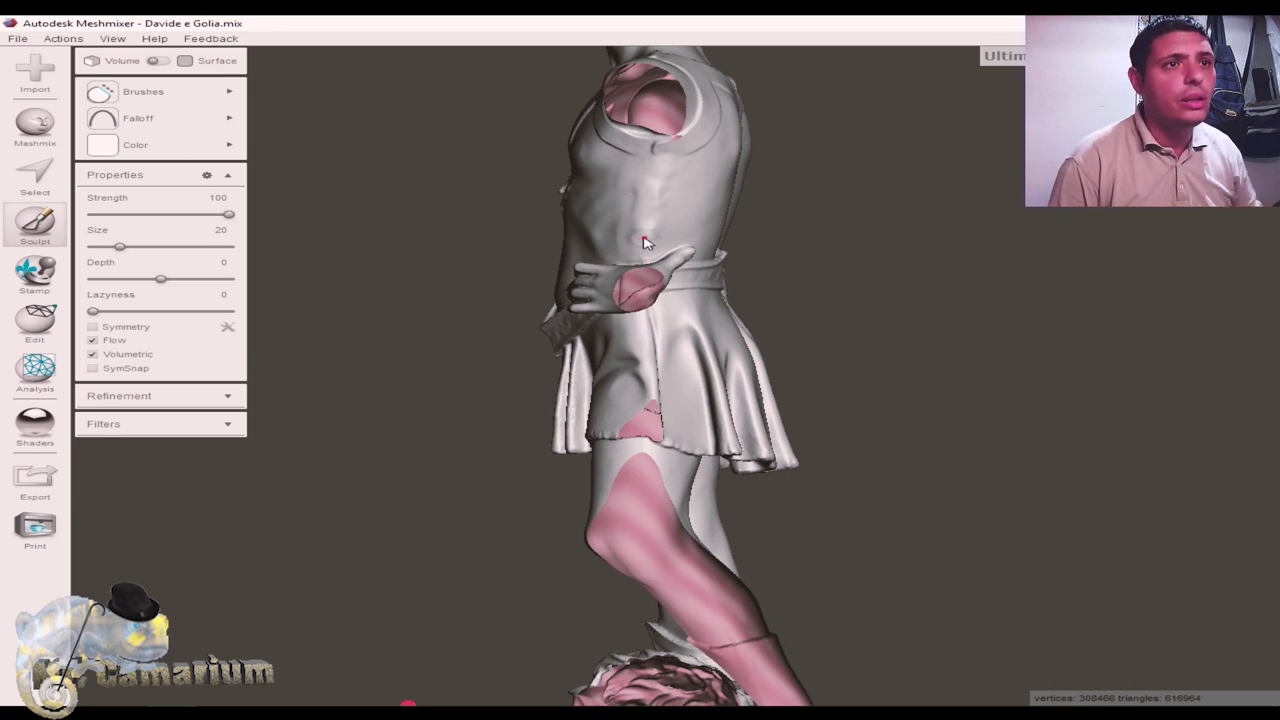
Sculpt two new strokes down the chest, then zoom out
drag(636, 234, 636, 205)
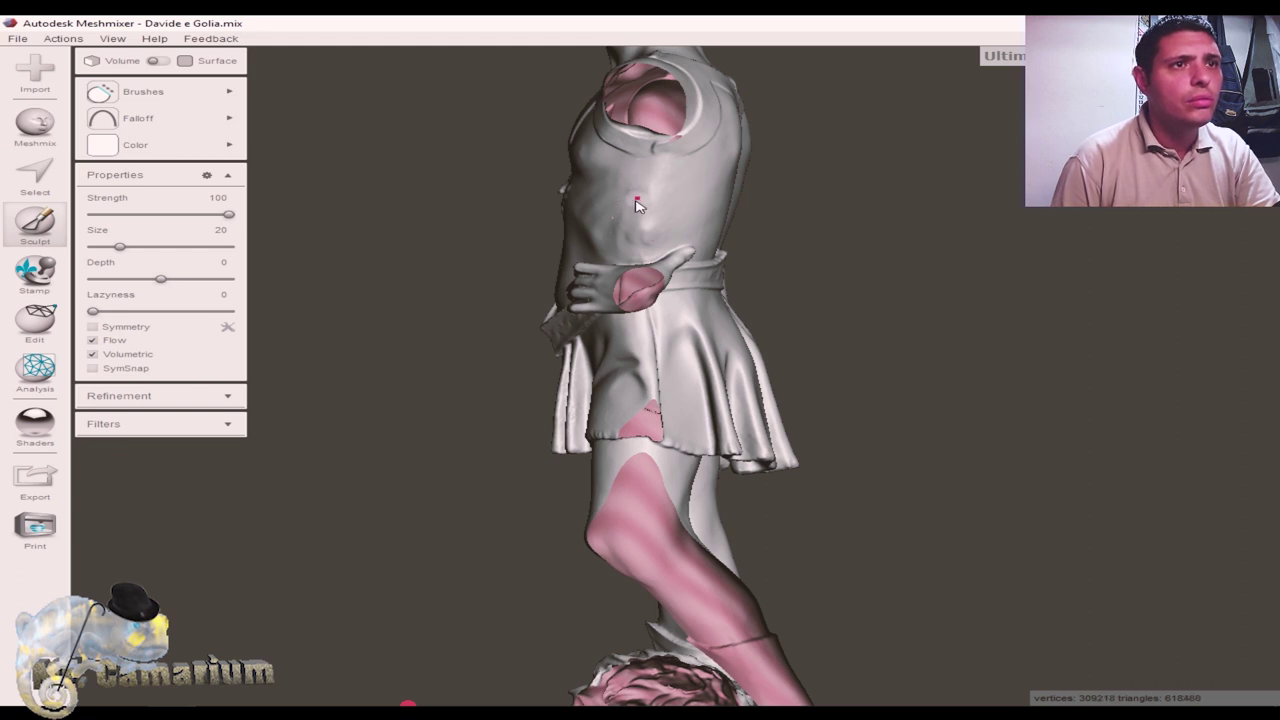
drag(636, 205, 641, 246)
scroll(648, 240, down, 3)
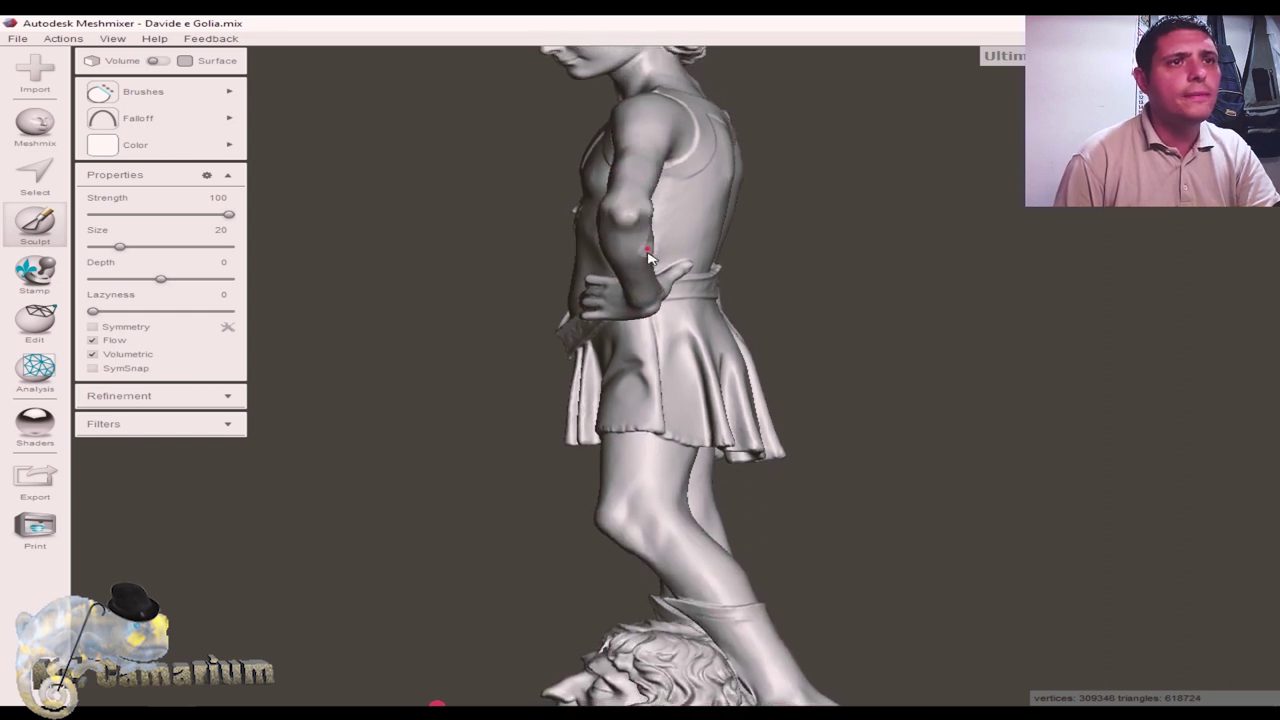
scroll(648, 260, down, 2)
scroll(648, 265, down, 1)
scroll(648, 270, down, 2)
scroll(648, 278, down, 1)
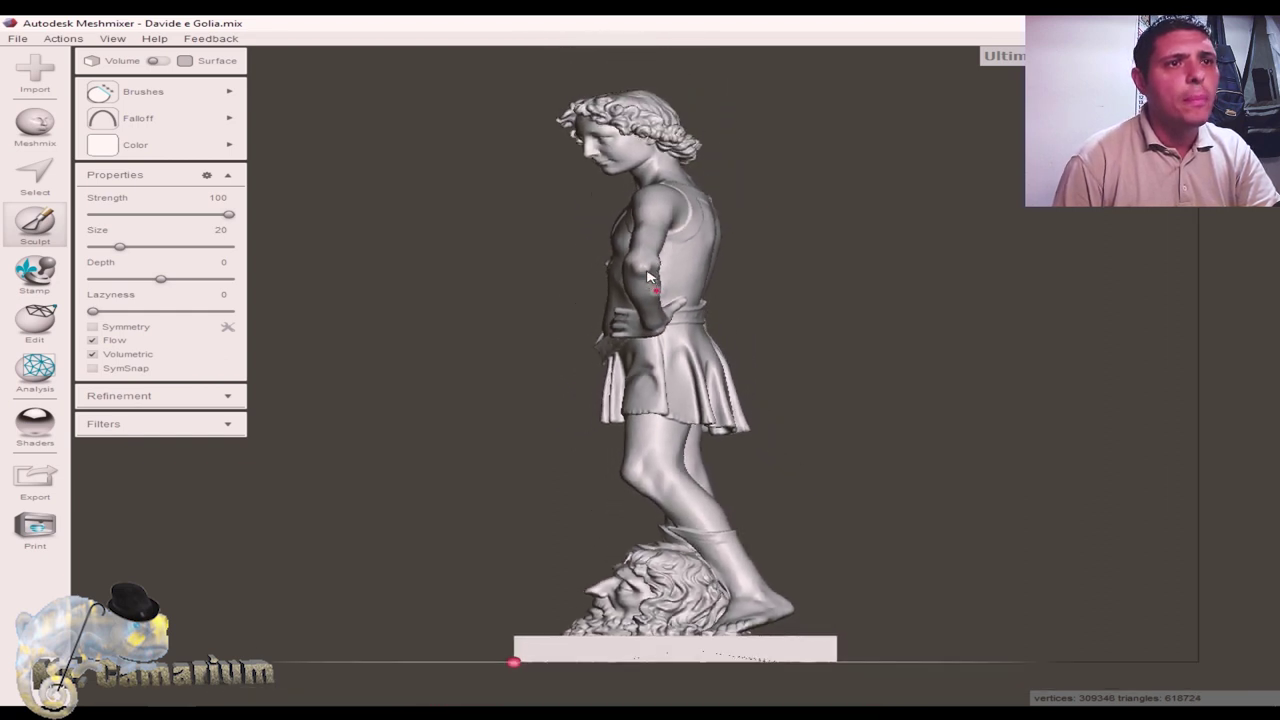
scroll(648, 280, down, 1)
scroll(823, 365, down, 2)
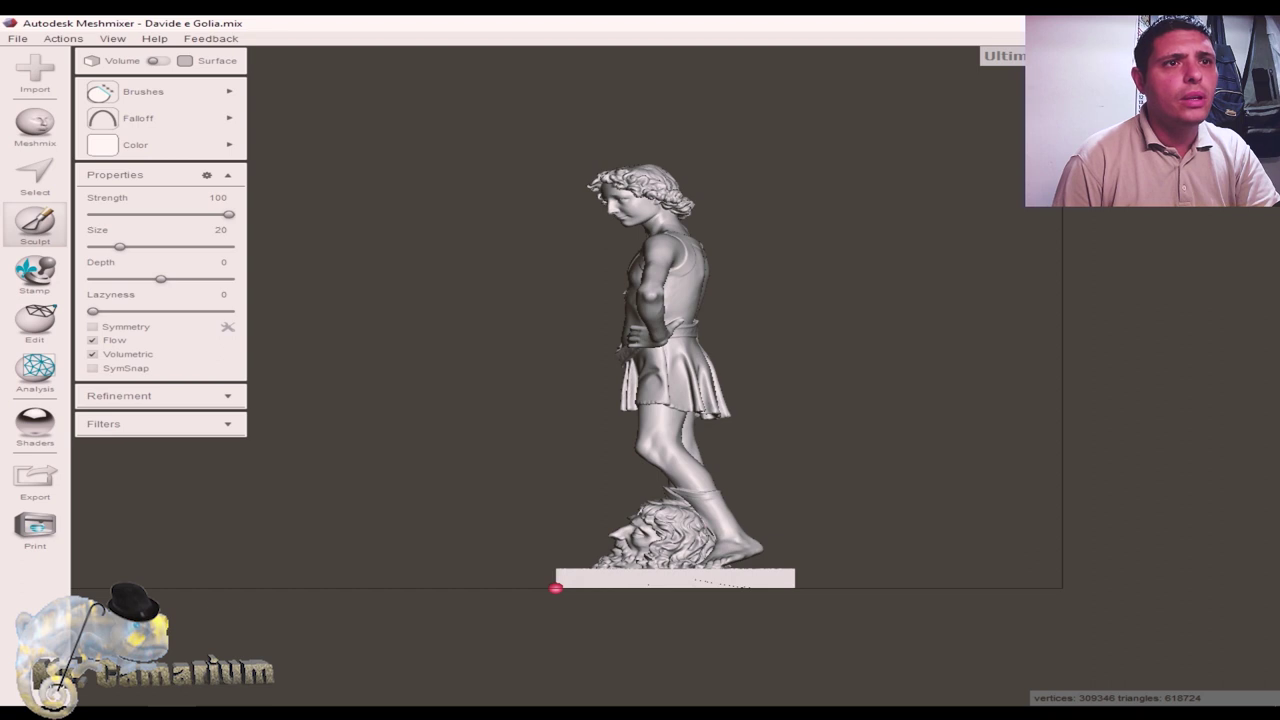
Turn the statue to its other side and close the colour picker and sculpting tools
right_drag(555, 589, 796, 589)
scroll(770, 281, up, 2)
scroll(740, 290, up, 2)
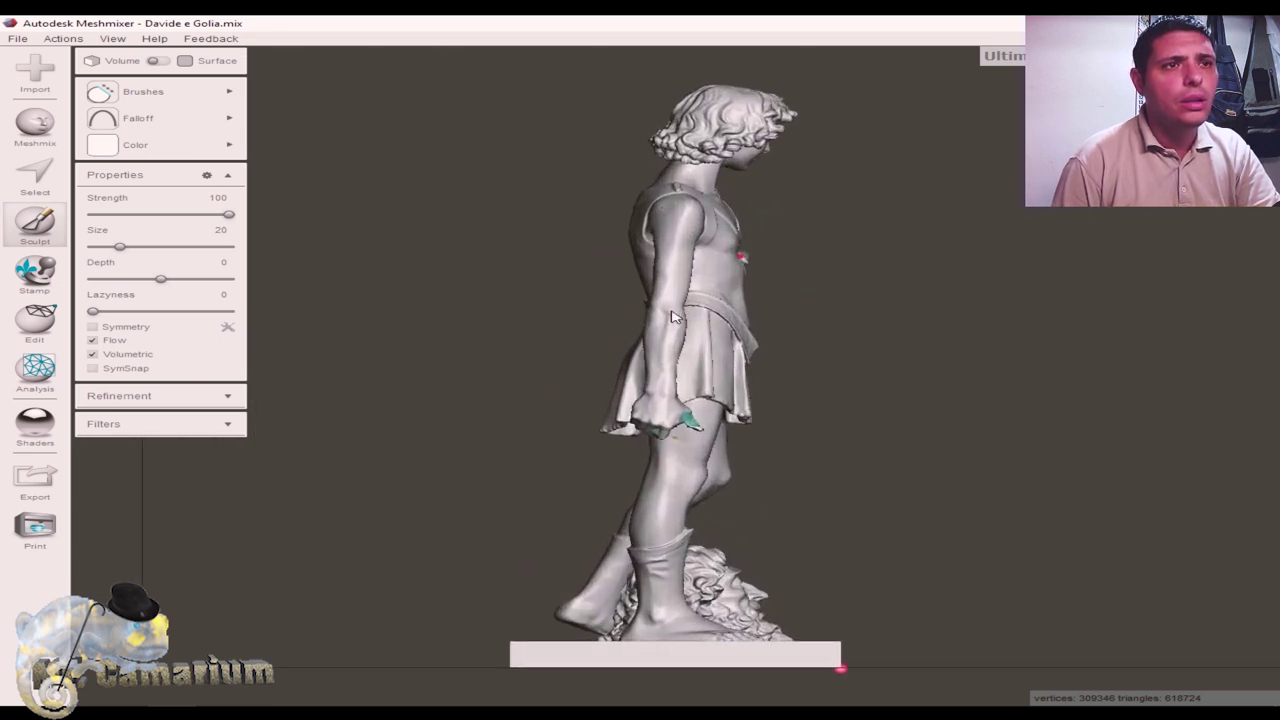
scroll(705, 300, up, 2)
scroll(671, 316, up, 2)
right_drag(671, 316, 690, 316)
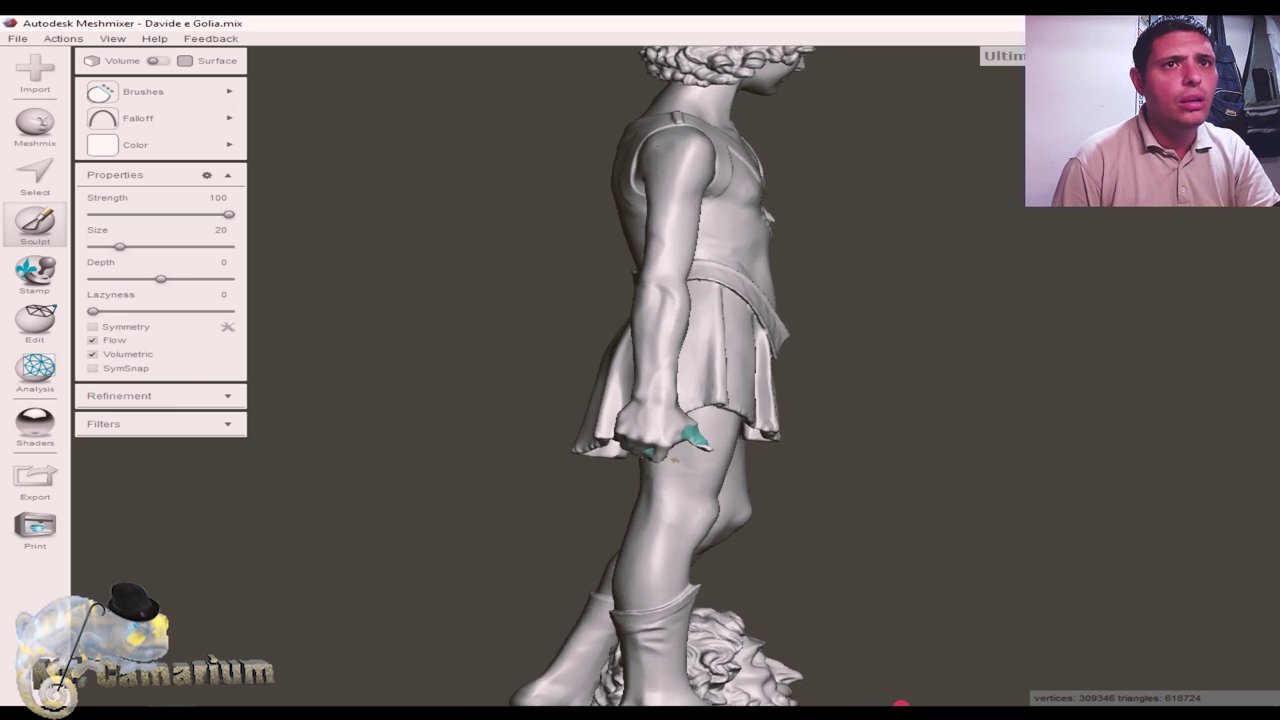
click(960, 245)
key(Escape)
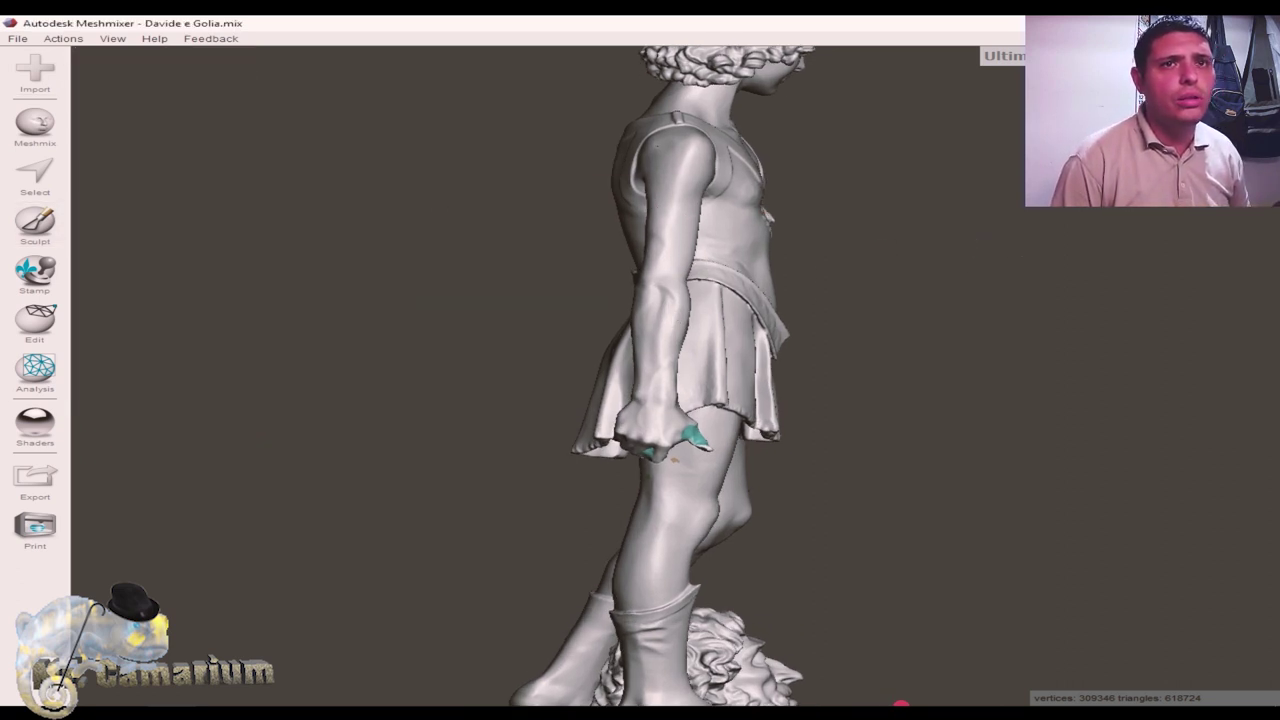
Orbit around the statue to inspect its back, side profiles and base
right_drag(900, 705, 665, 705)
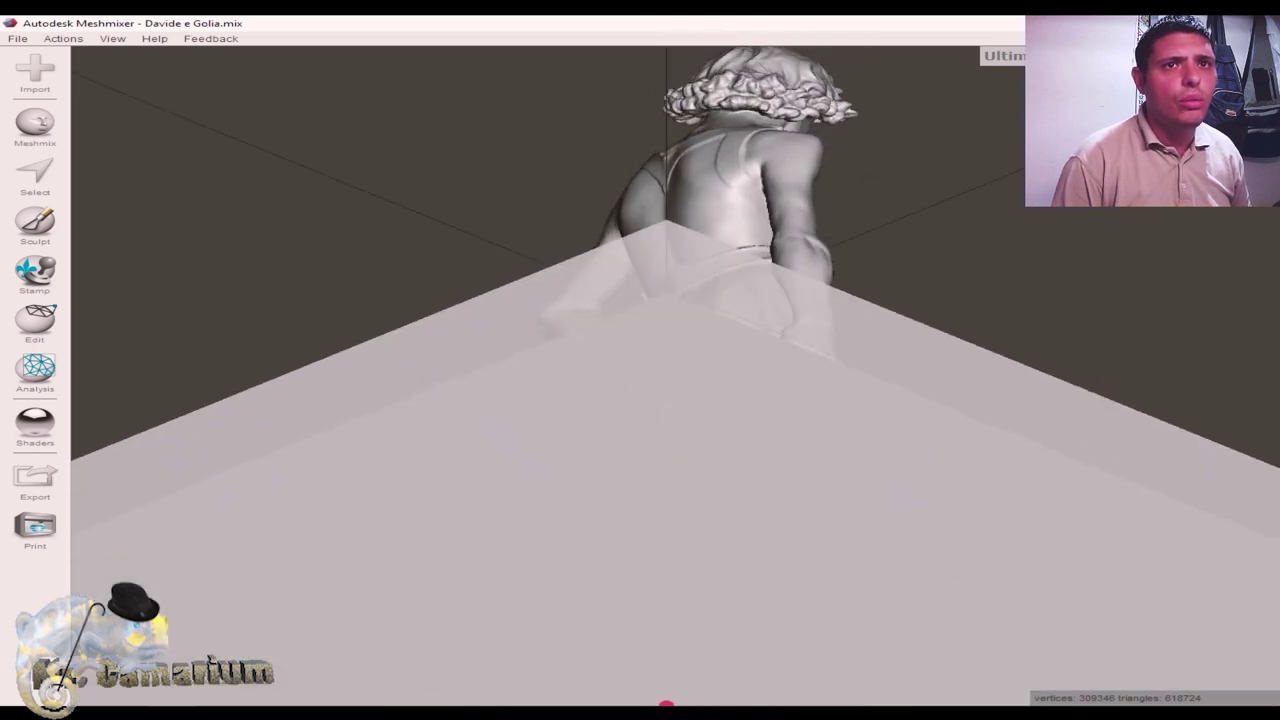
right_drag(666, 705, 665, 703)
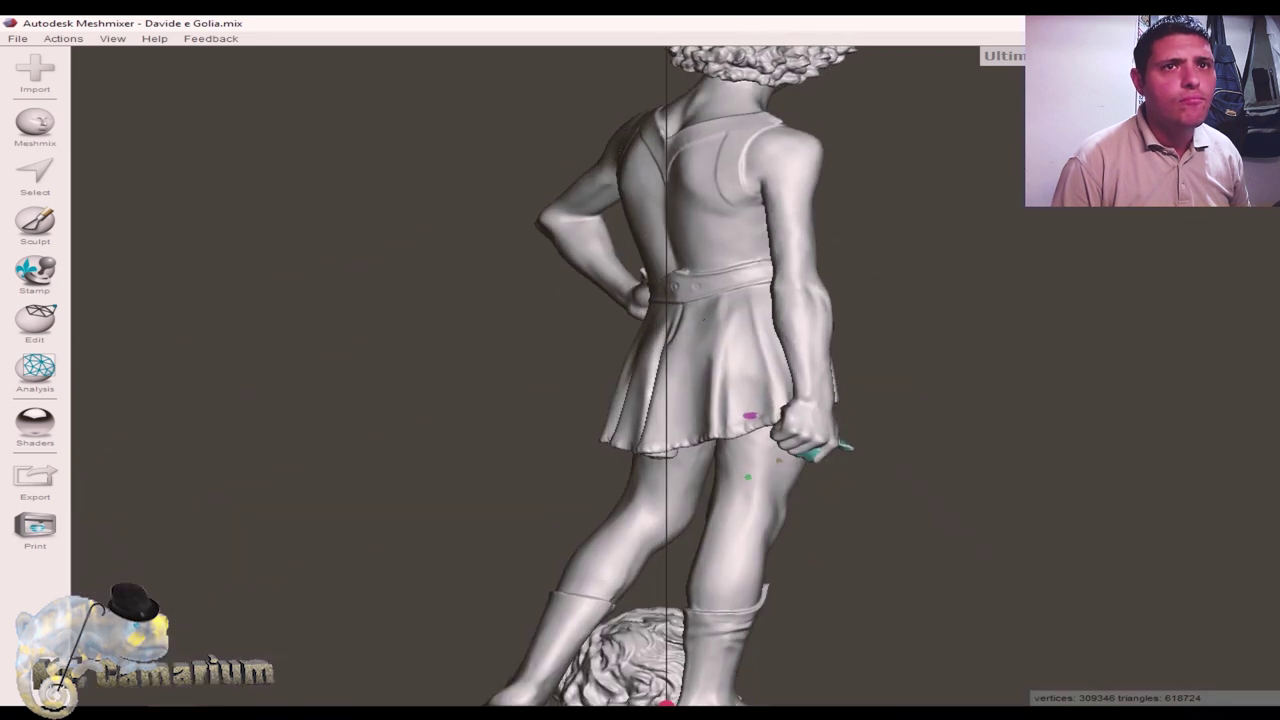
right_drag(665, 705, 436, 705)
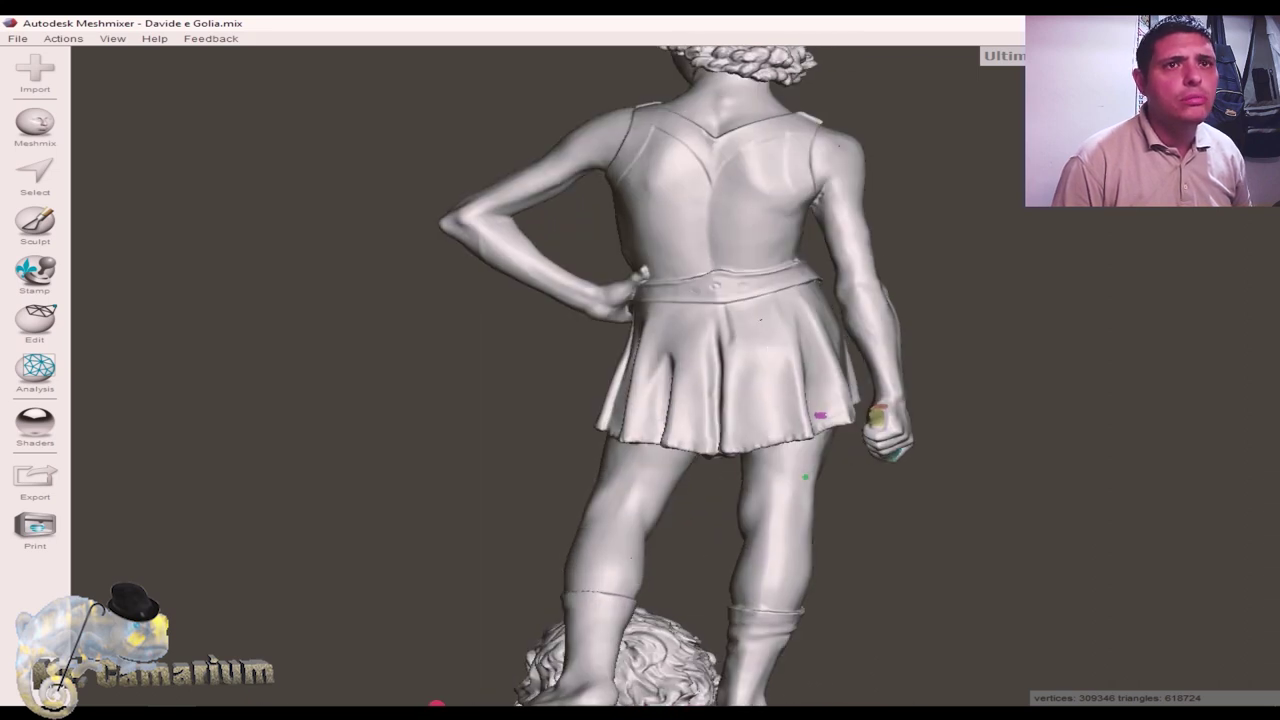
right_drag(436, 705, 914, 705)
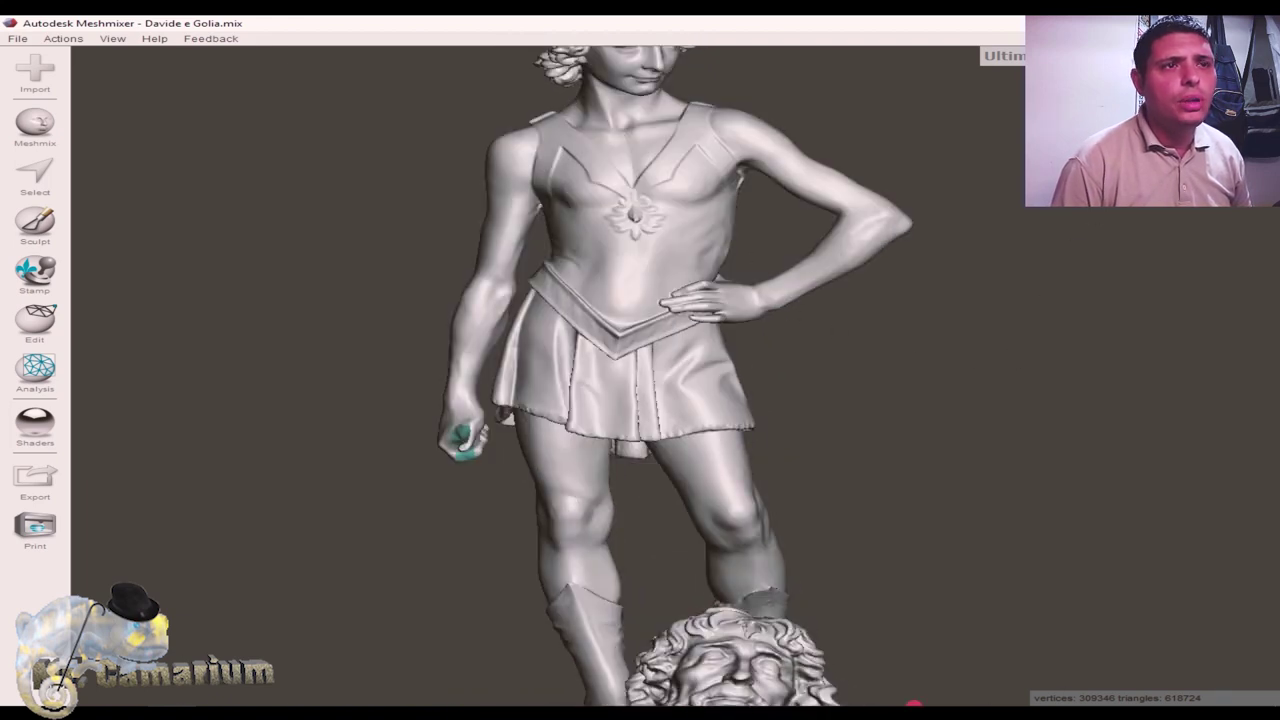
right_drag(914, 705, 437, 705)
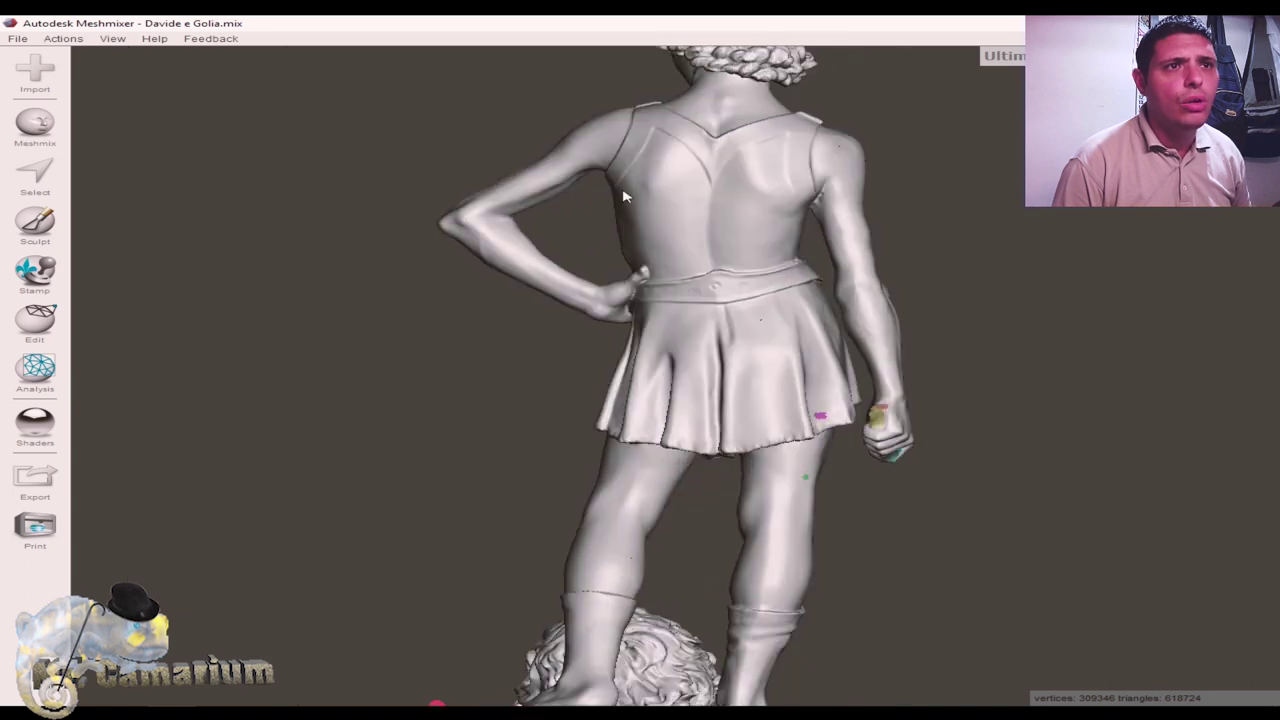
right_drag(437, 705, 914, 705)
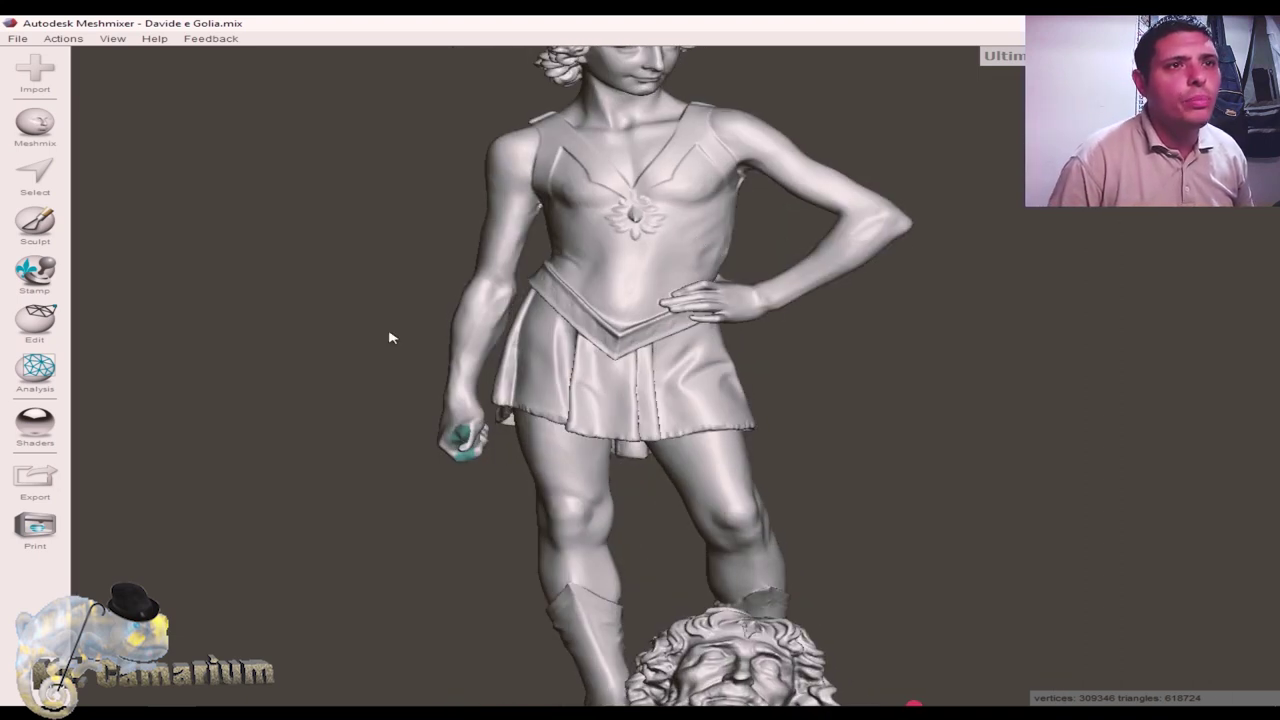
Reopen Sculpt with FlatBumpW falloff and stroke extra detail onto the chest and abdomen
click(41, 226)
mouse_move(160, 118)
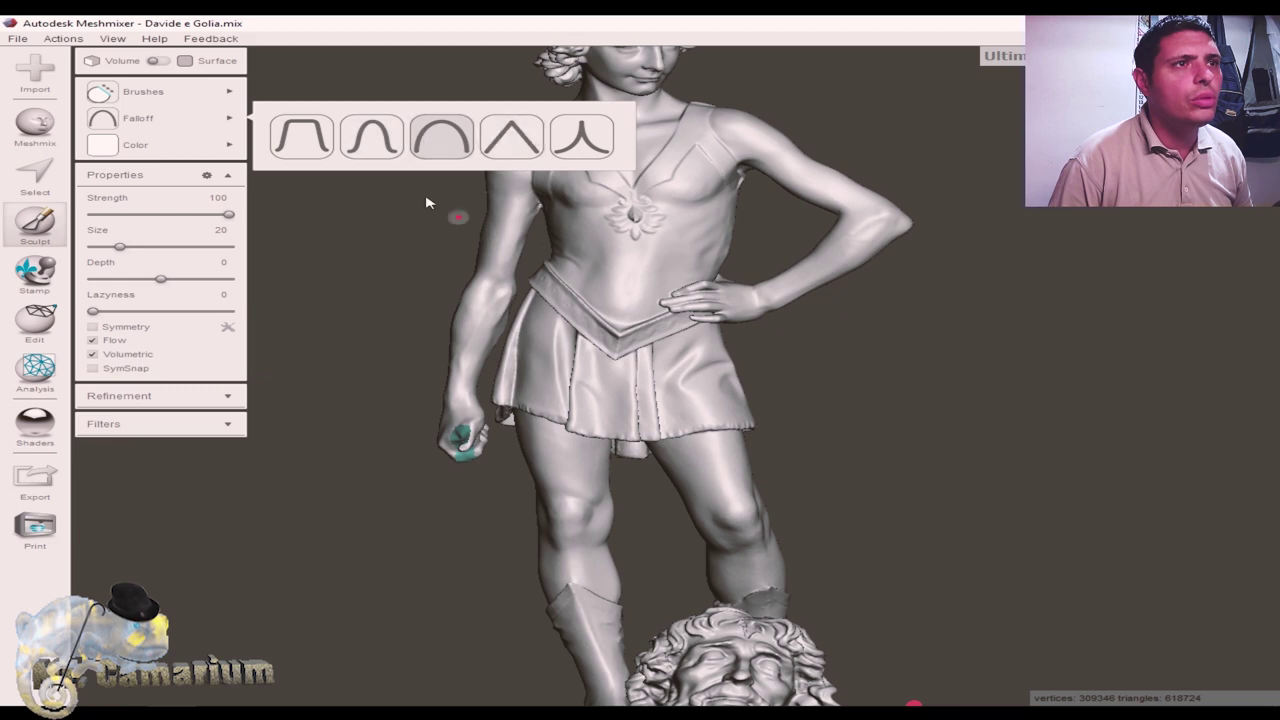
click(306, 145)
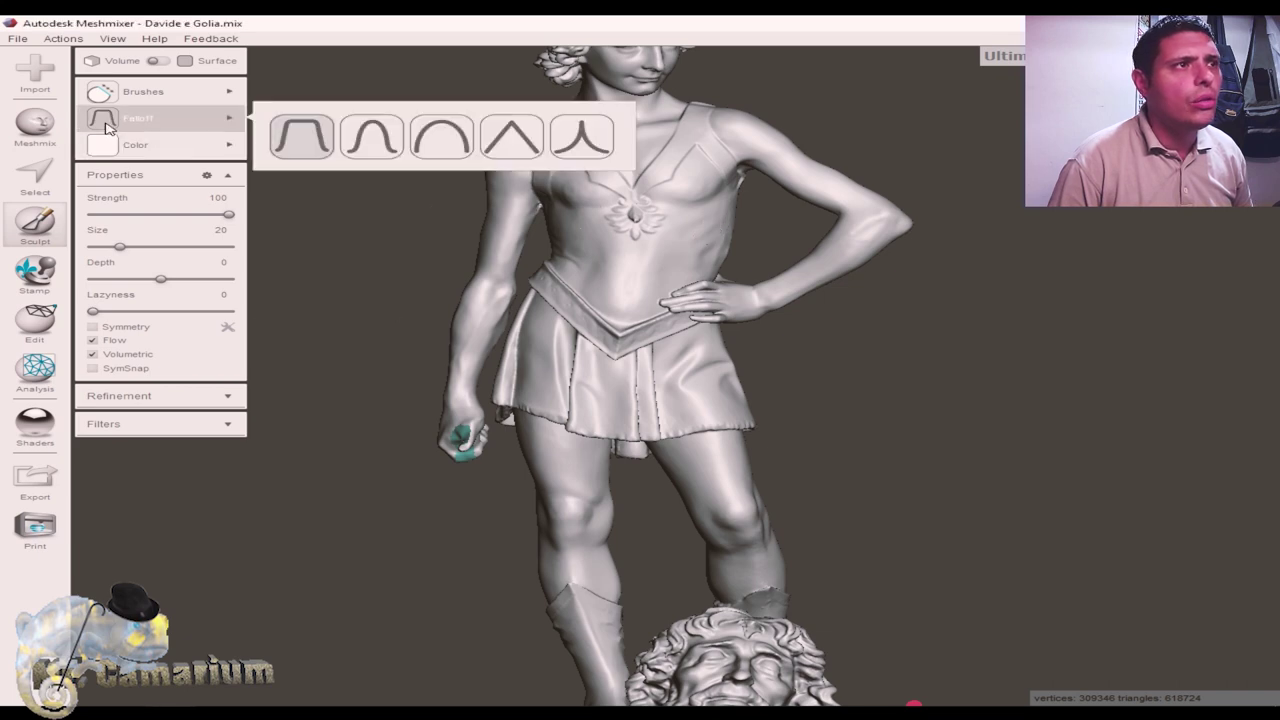
drag(724, 230, 700, 242)
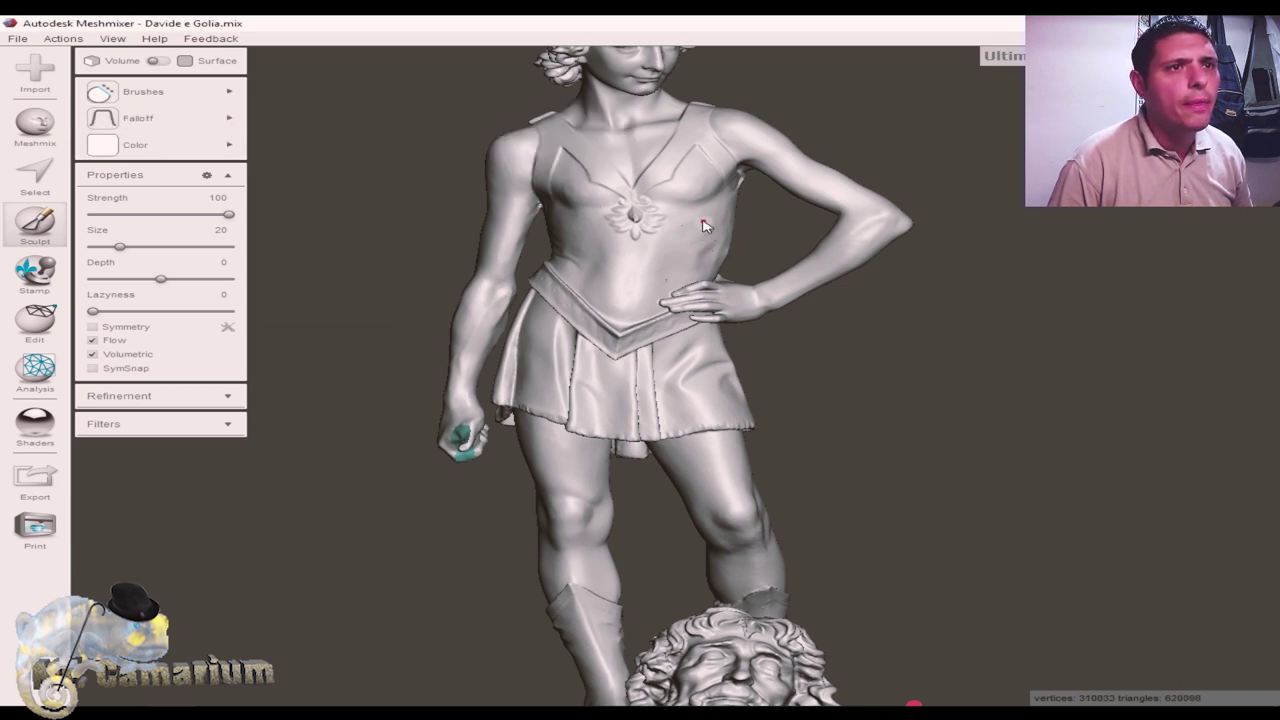
mouse_move(703, 225)
mouse_down()
mouse_move(712, 255)
mouse_move(698, 268)
mouse_move(712, 270)
mouse_move(696, 244)
mouse_move(710, 220)
mouse_move(688, 232)
mouse_move(704, 230)
mouse_move(700, 260)
mouse_up()
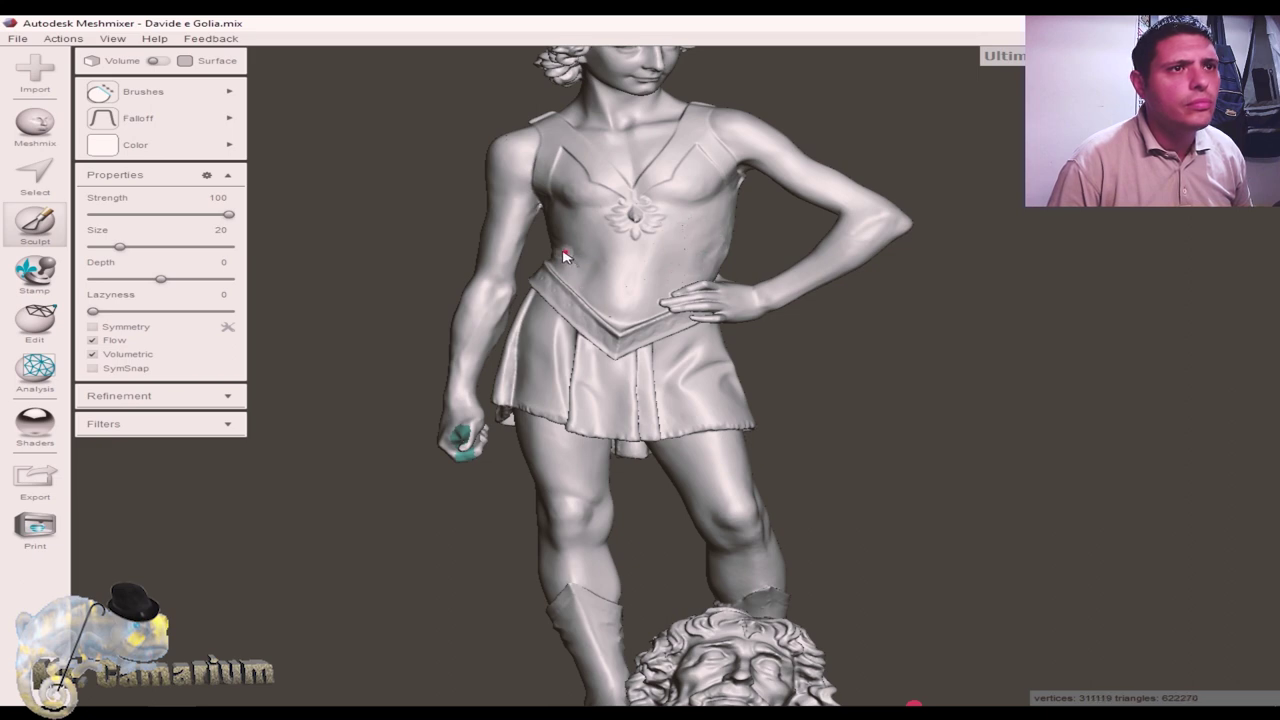
drag(561, 258, 572, 264)
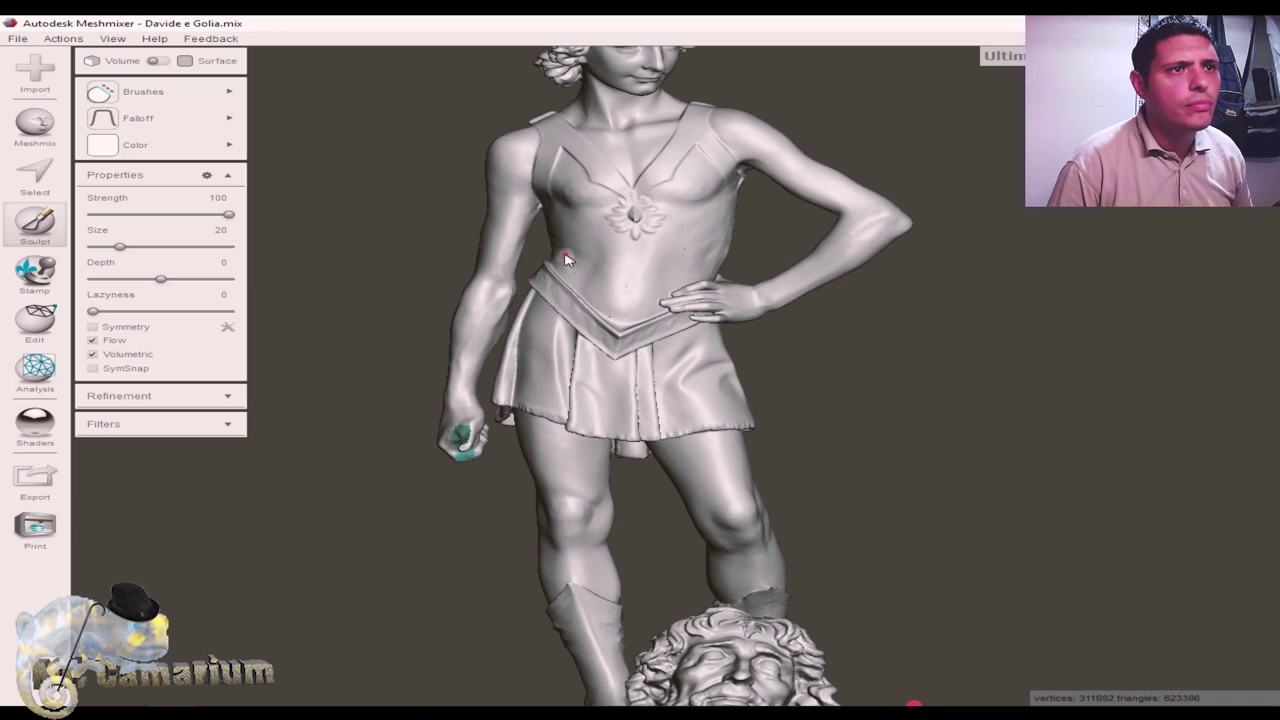
drag(560, 248, 592, 314)
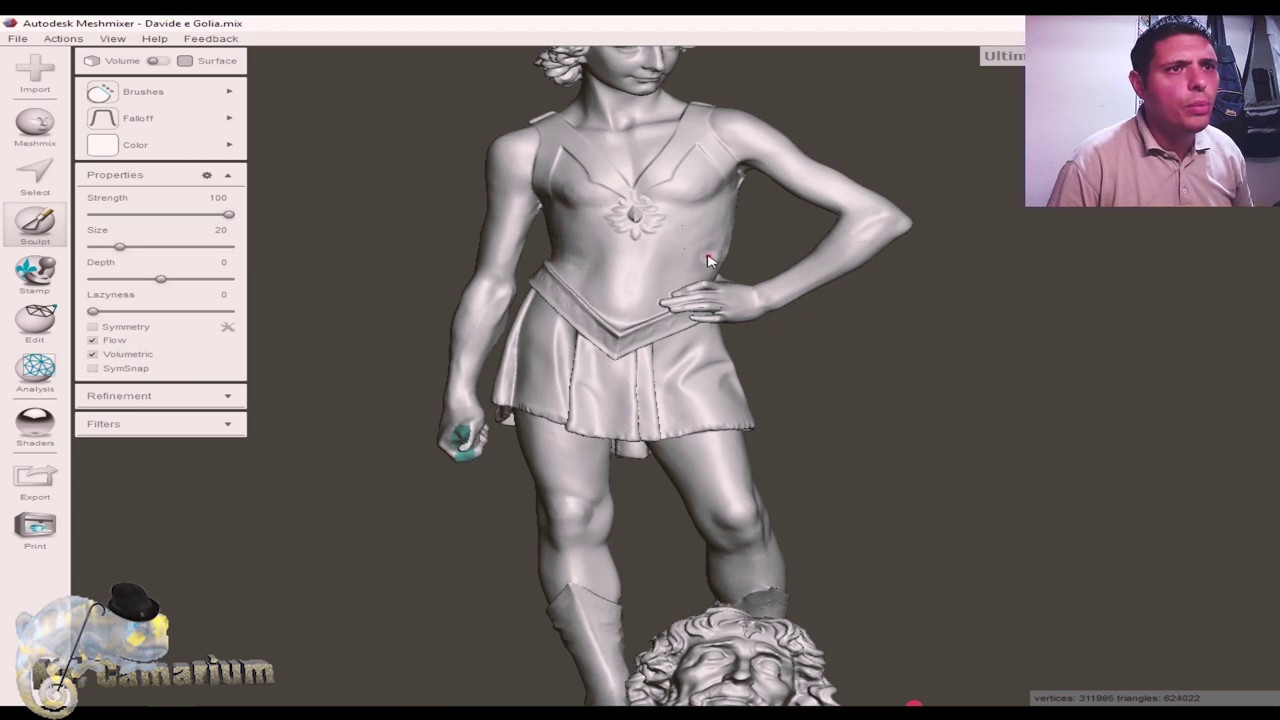
mouse_move(150, 91)
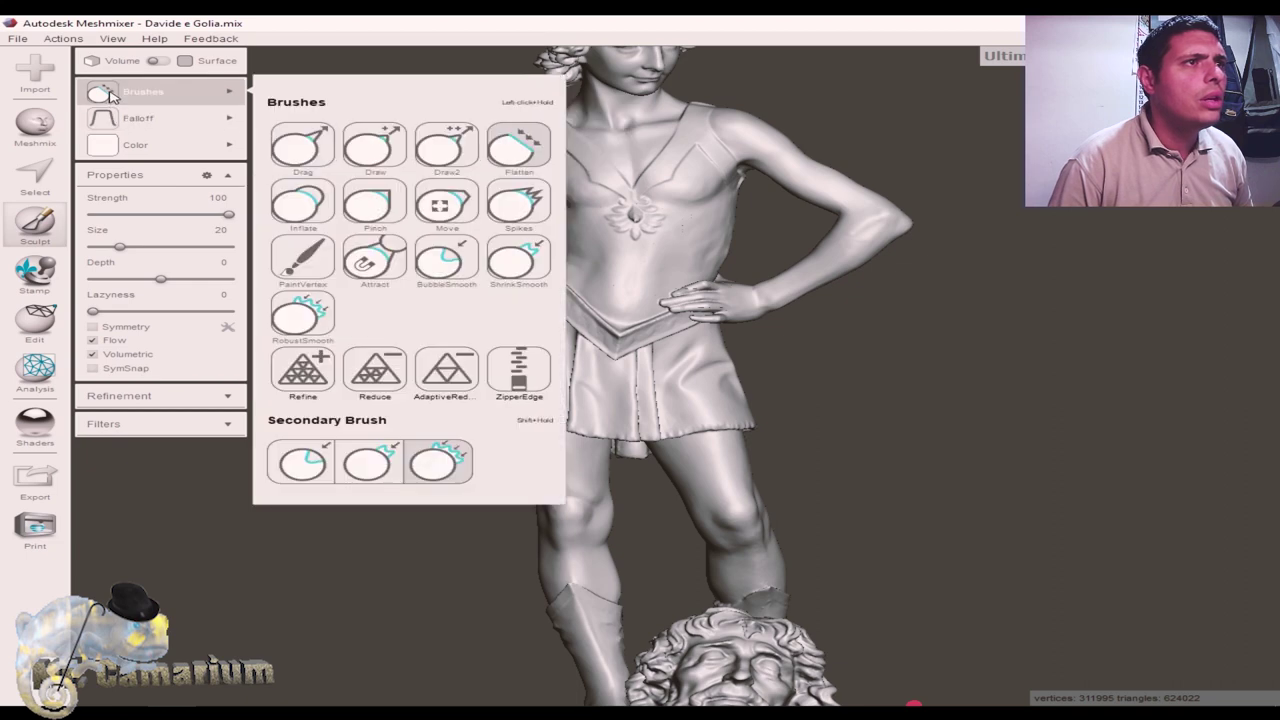
Select the Draw brush at strength 50, then zoom out to the whole statue and back in
click(386, 155)
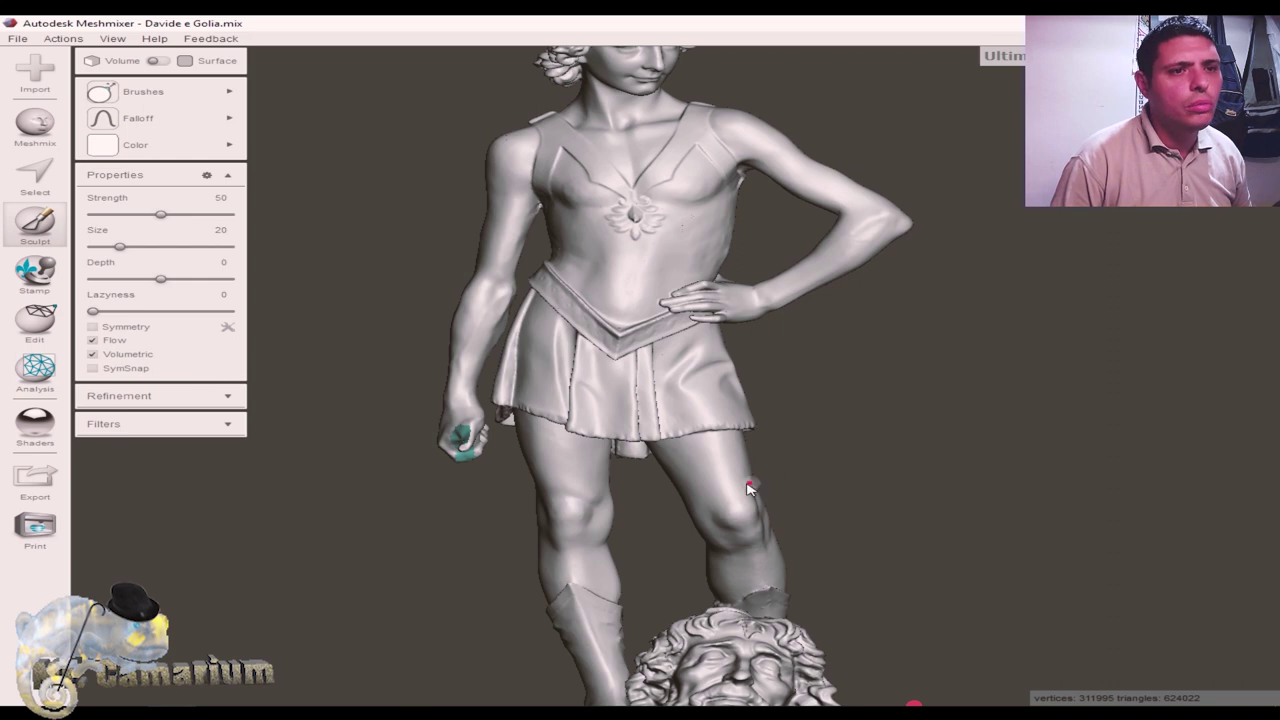
scroll(731, 513, down, 3)
scroll(696, 345, down, 1)
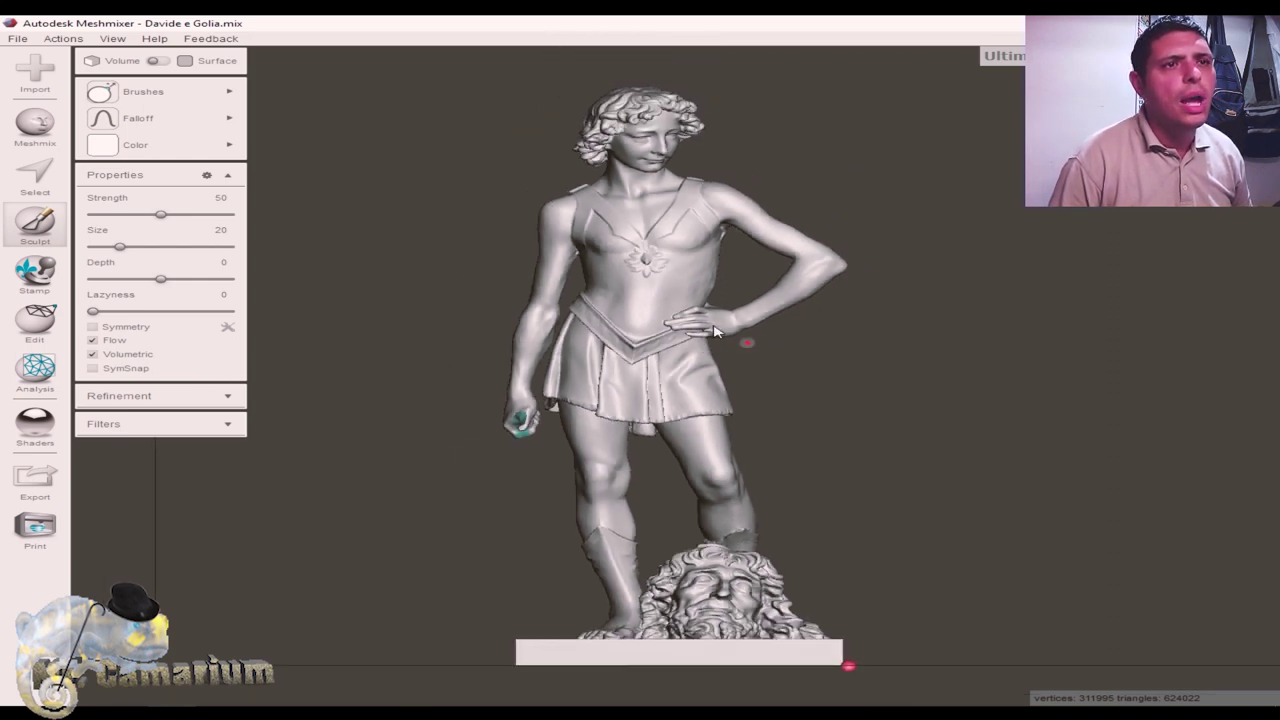
scroll(645, 268, up, 2)
scroll(648, 250, up, 1)
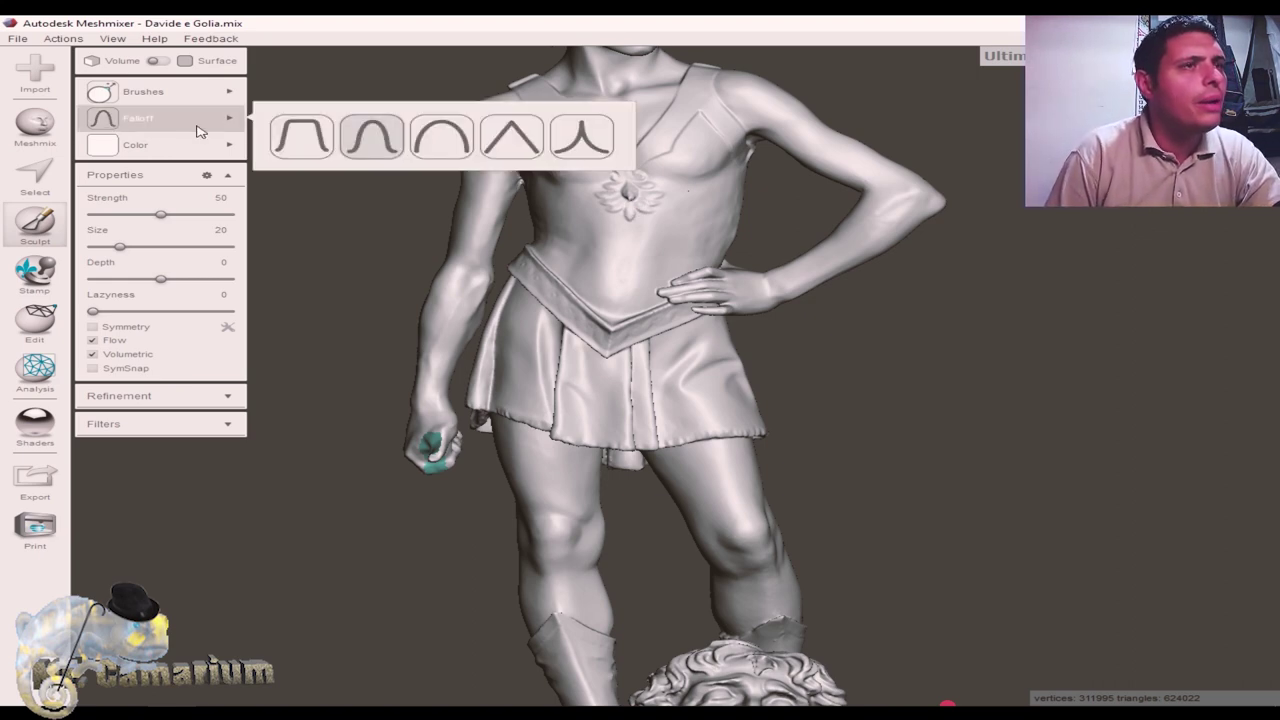
mouse_move(143, 91)
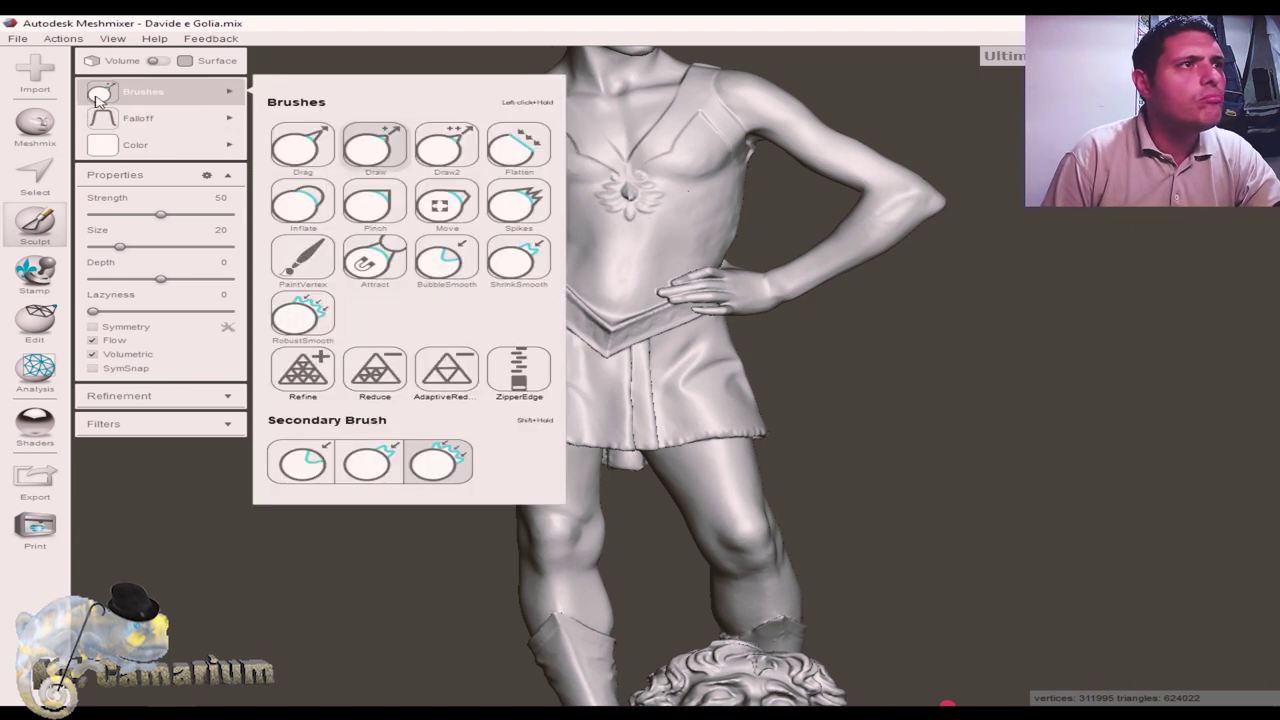
Flatten away the chest flower ornament with the Flatten brush at strength 100, then zoom out
click(513, 147)
mouse_move(631, 216)
mouse_down()
mouse_move(642, 218)
mouse_move(604, 205)
mouse_up()
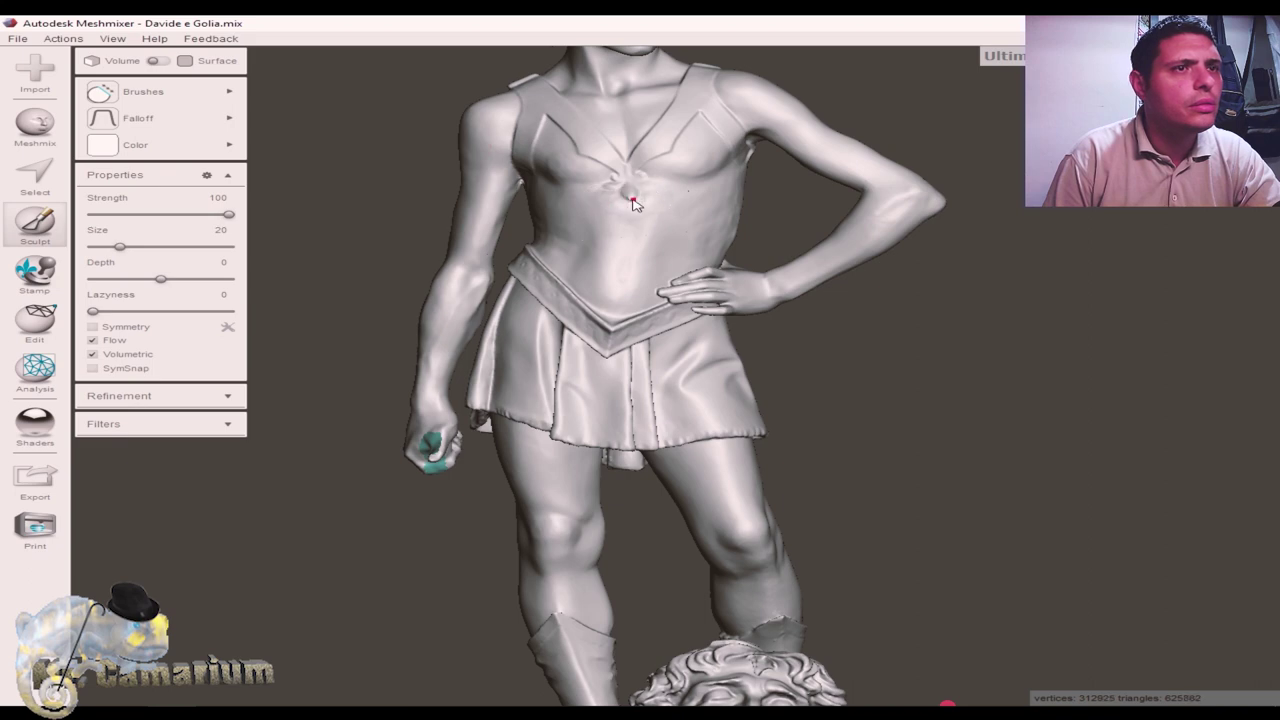
drag(607, 190, 645, 201)
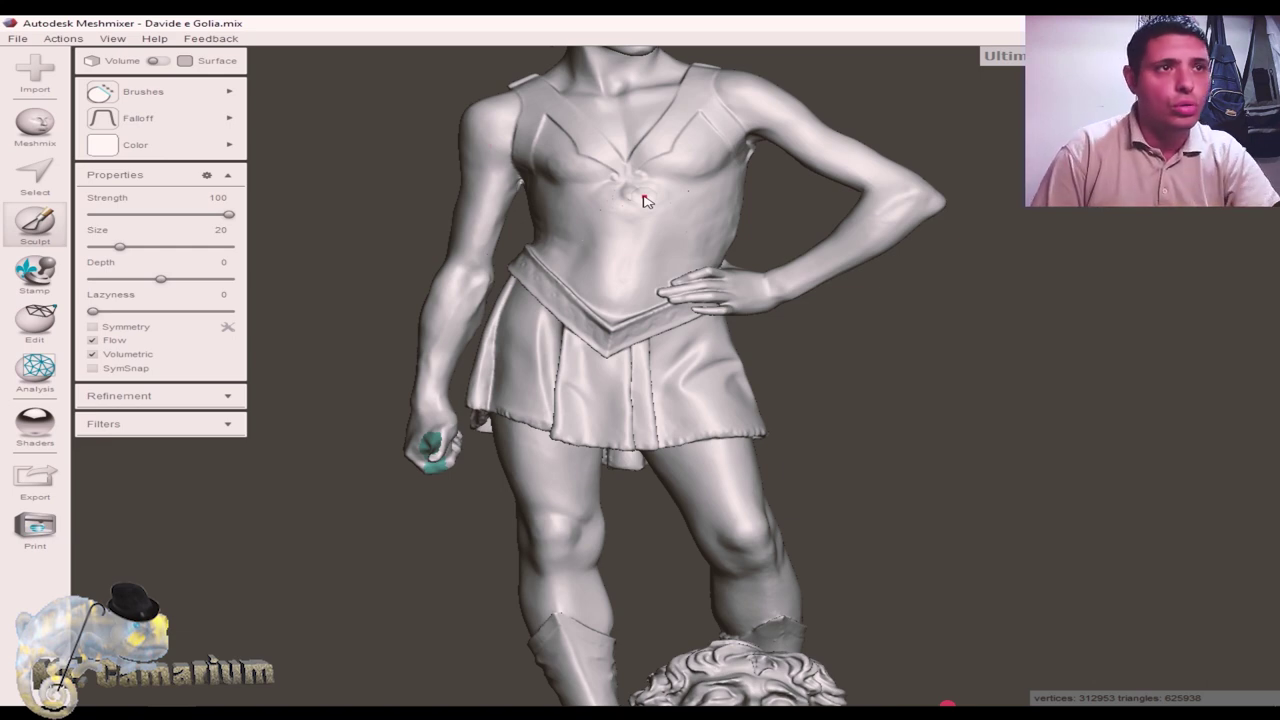
mouse_move(645, 201)
mouse_down()
mouse_move(630, 189)
mouse_move(601, 211)
mouse_move(634, 224)
mouse_move(646, 189)
mouse_up()
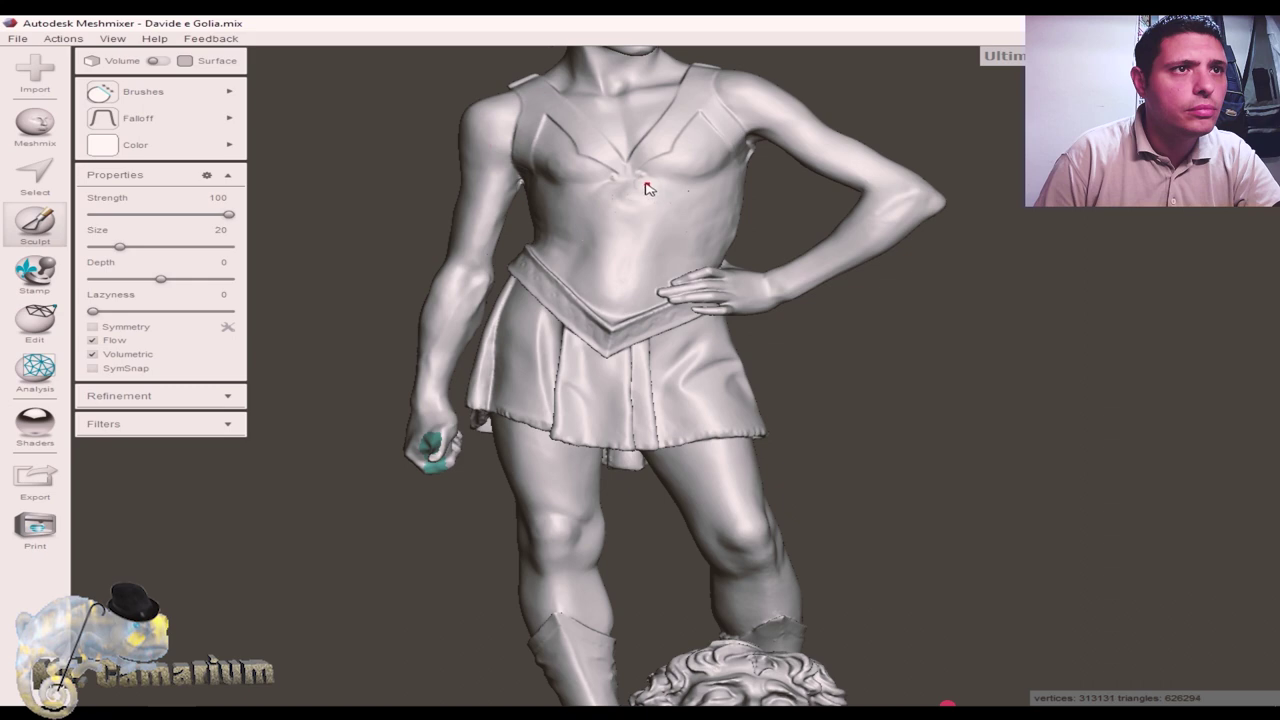
drag(643, 181, 614, 188)
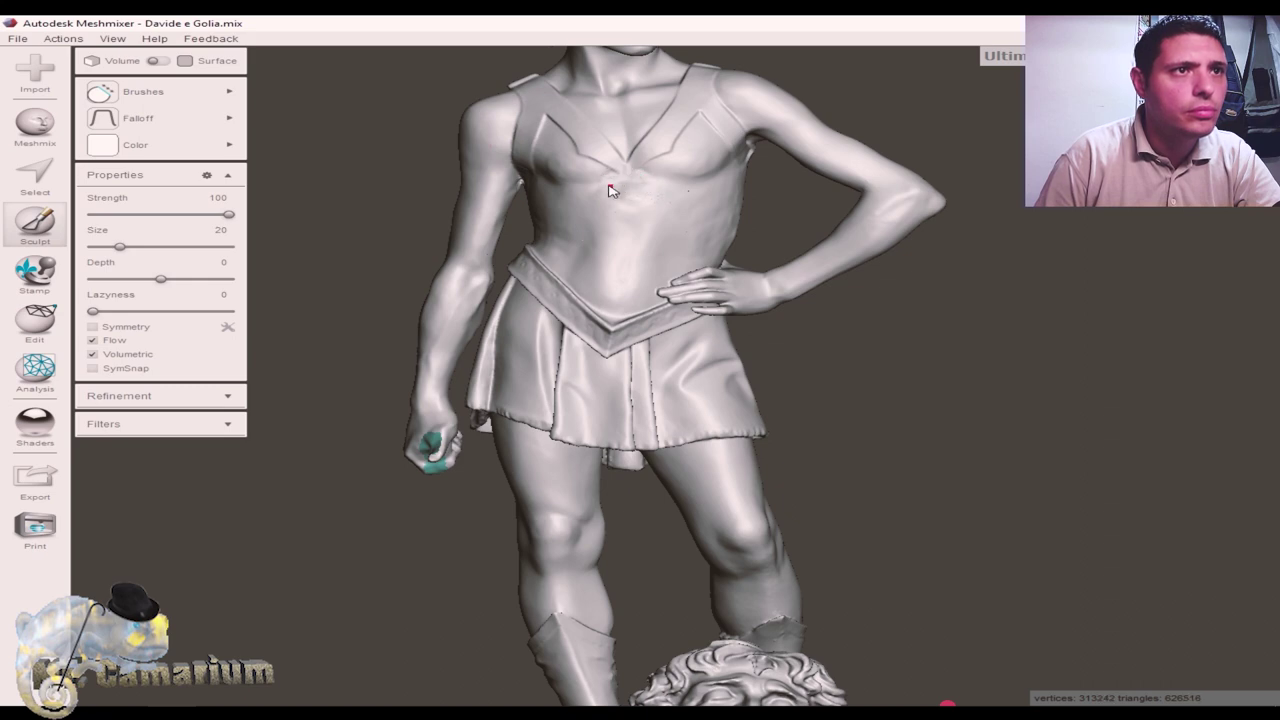
drag(603, 190, 627, 197)
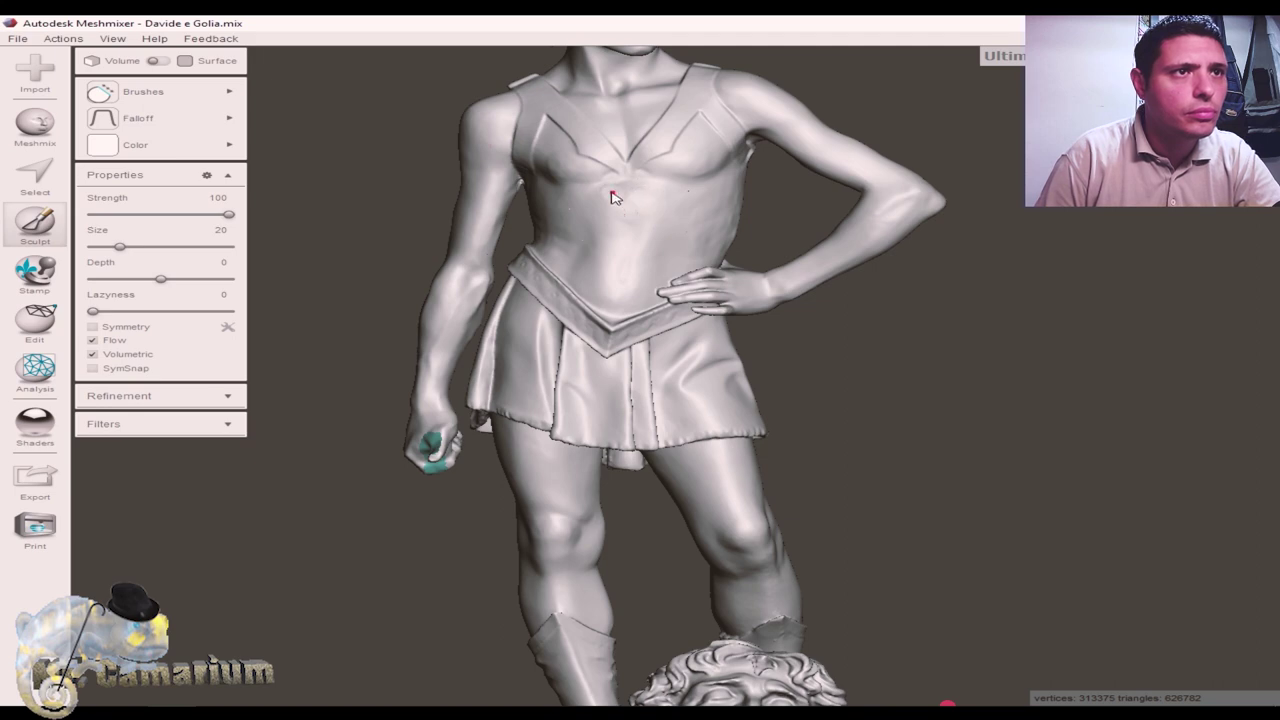
scroll(760, 320, down, 3)
Zoom in and flatten a small spot near the belt at the statue's waist, then zoom back out
scroll(901, 451, down, 3)
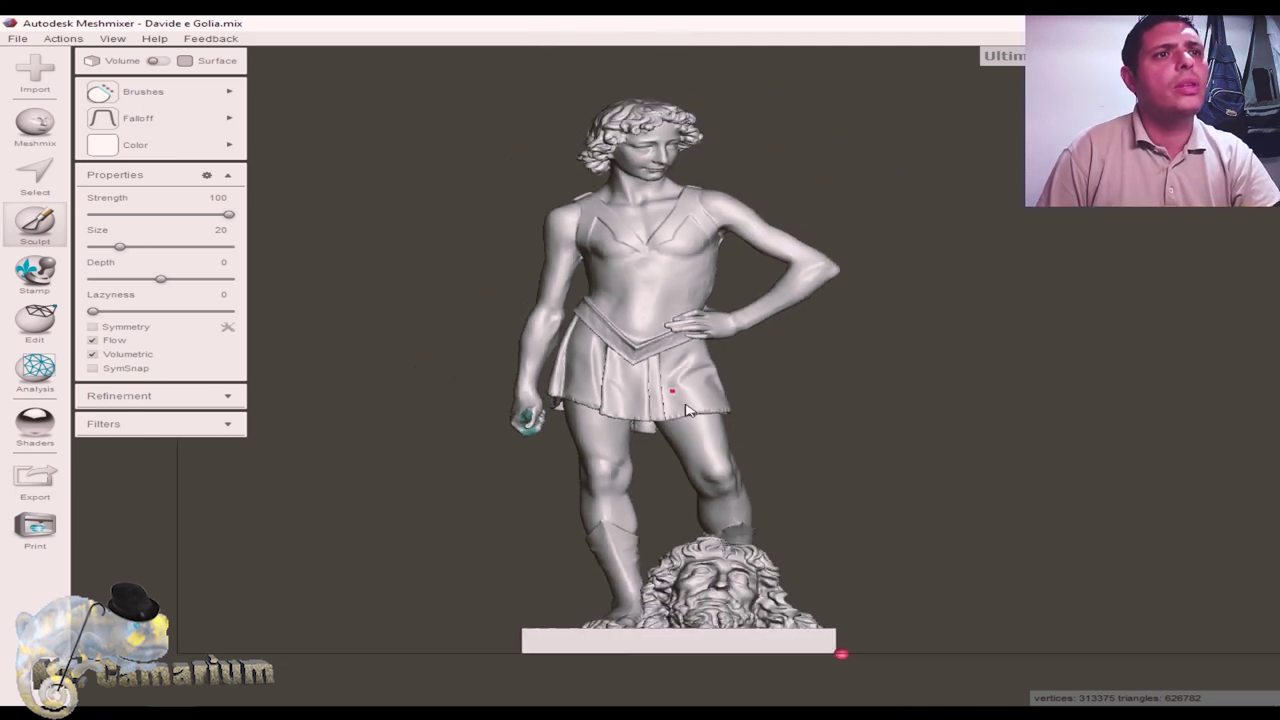
scroll(760, 450, up, 2)
scroll(640, 260, up, 3)
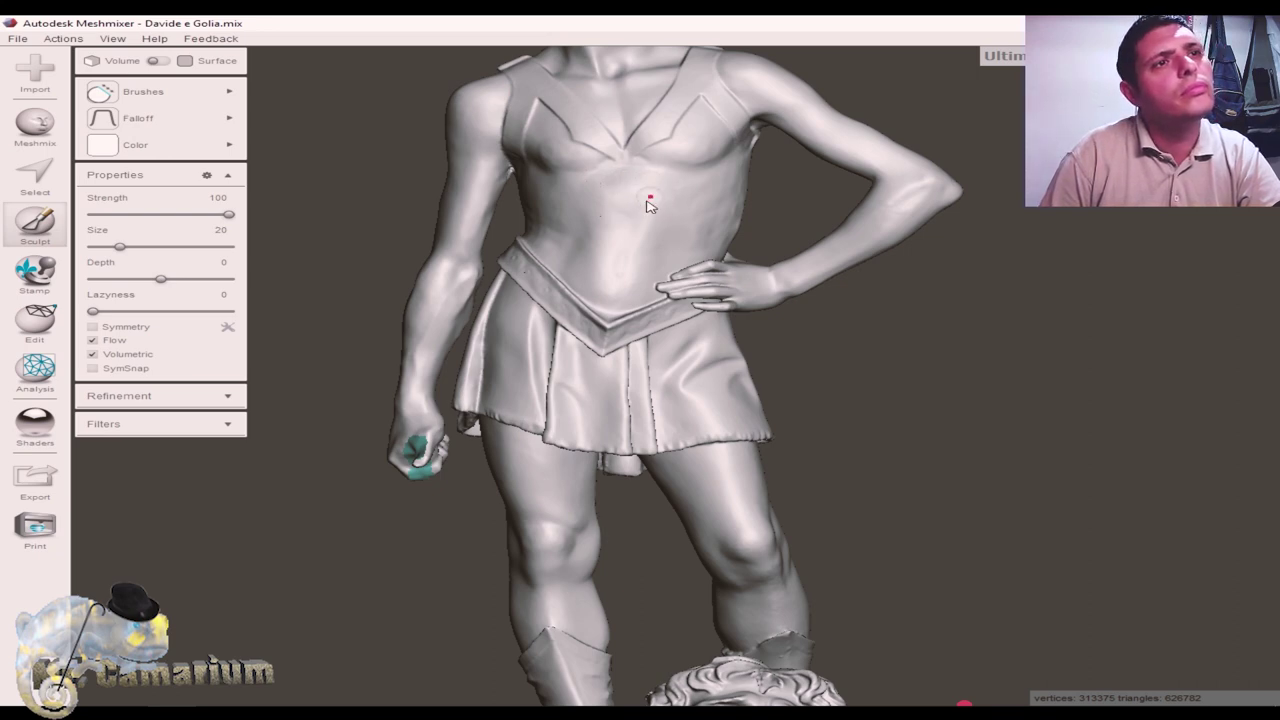
click(670, 281)
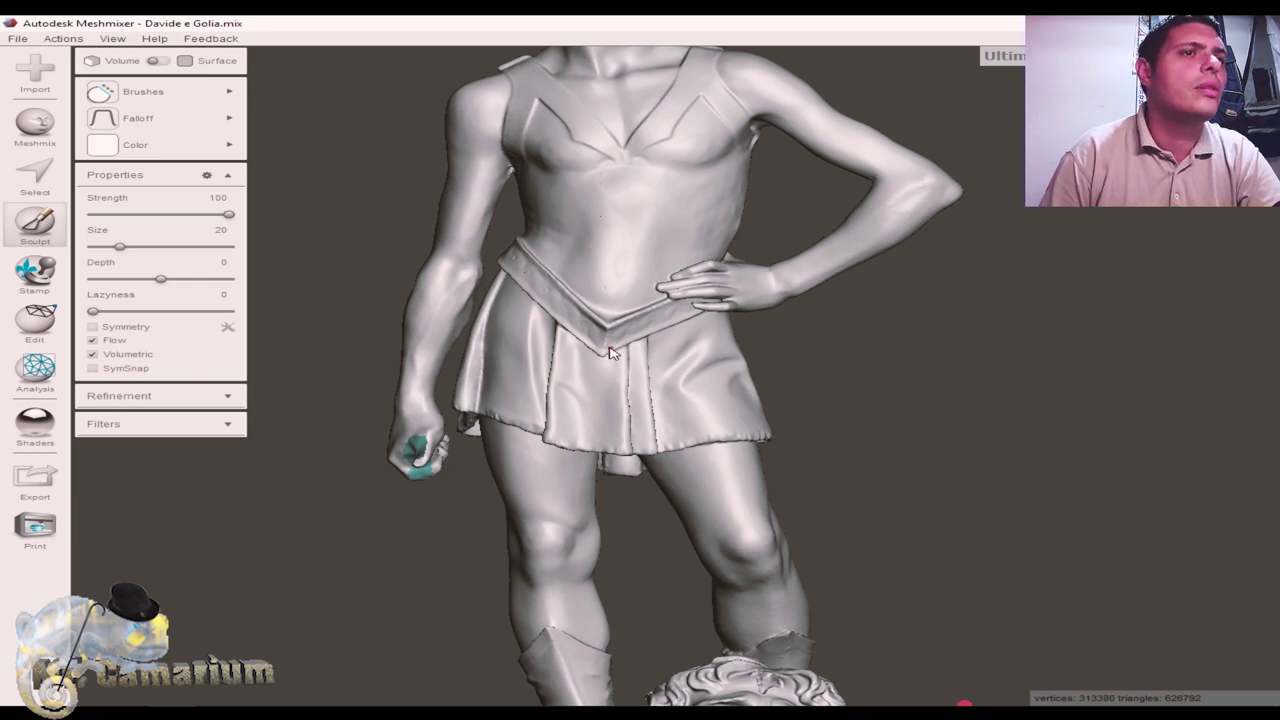
scroll(628, 222, down, 2)
scroll(628, 222, down, 2)
scroll(840, 400, down, 1)
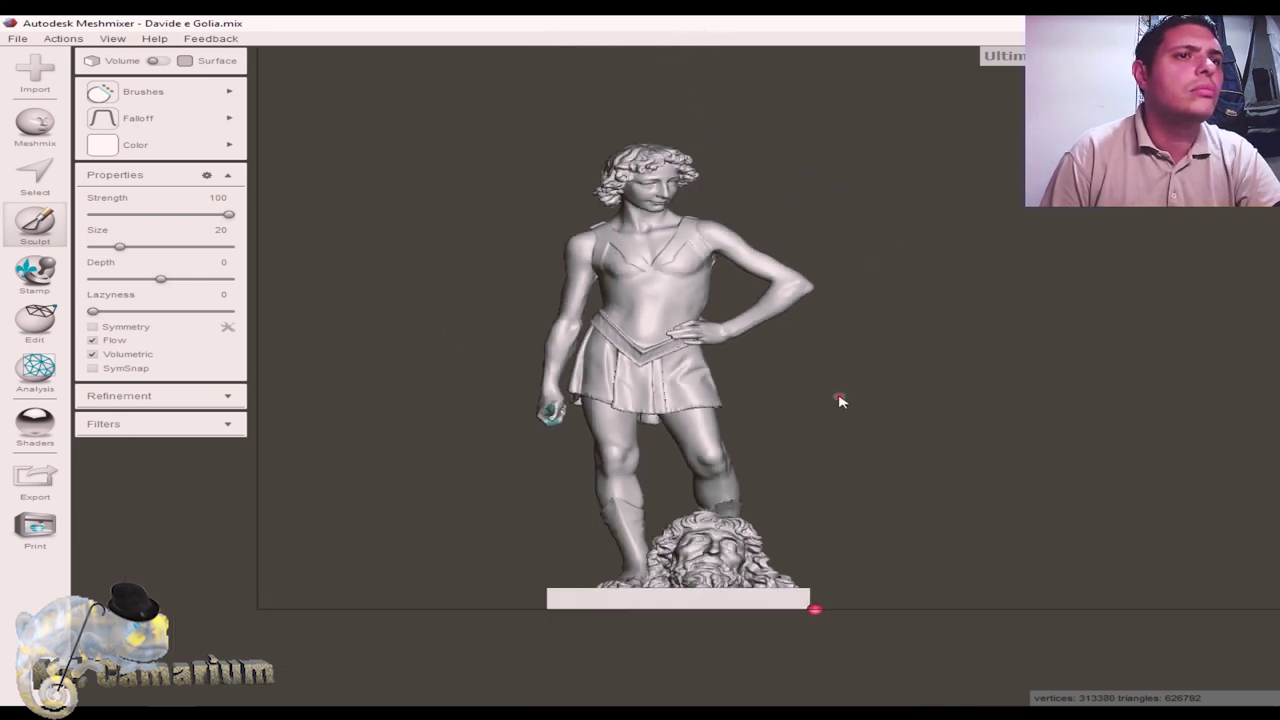
scroll(840, 400, down, 1)
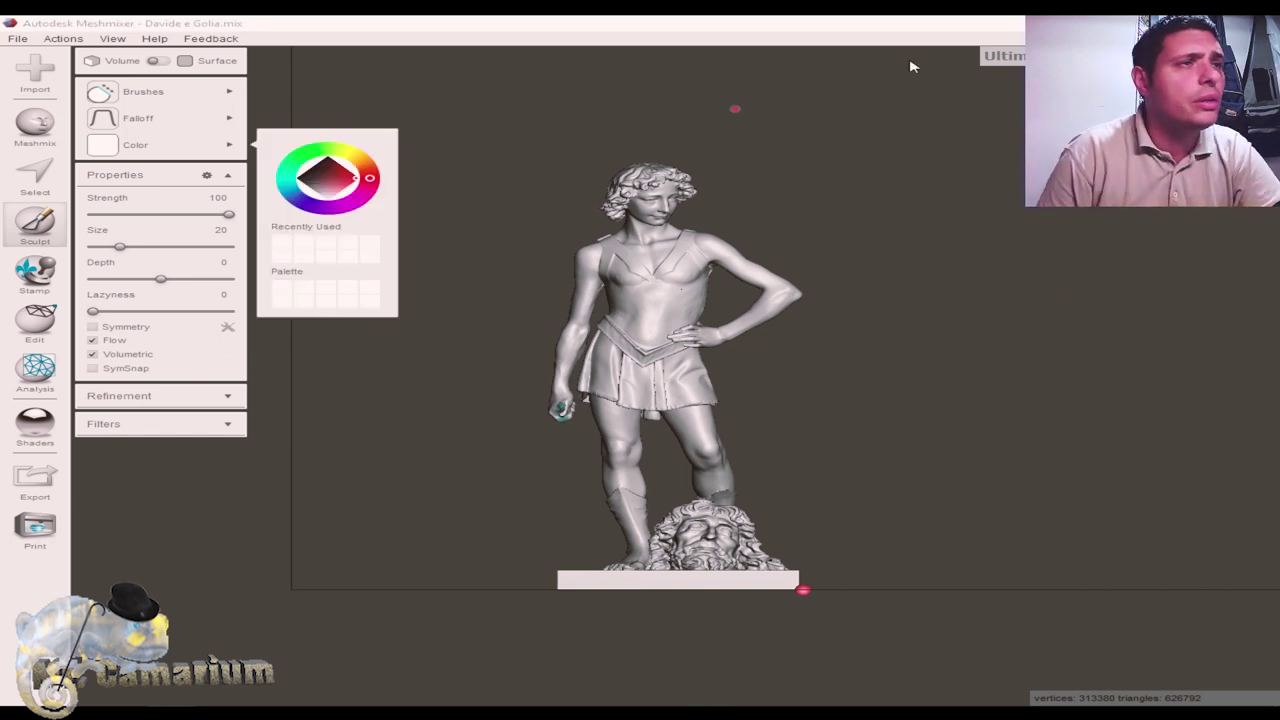
Dismiss the colour chooser, exit Sculpt with the full statue in view, and save the project
click(1075, 230)
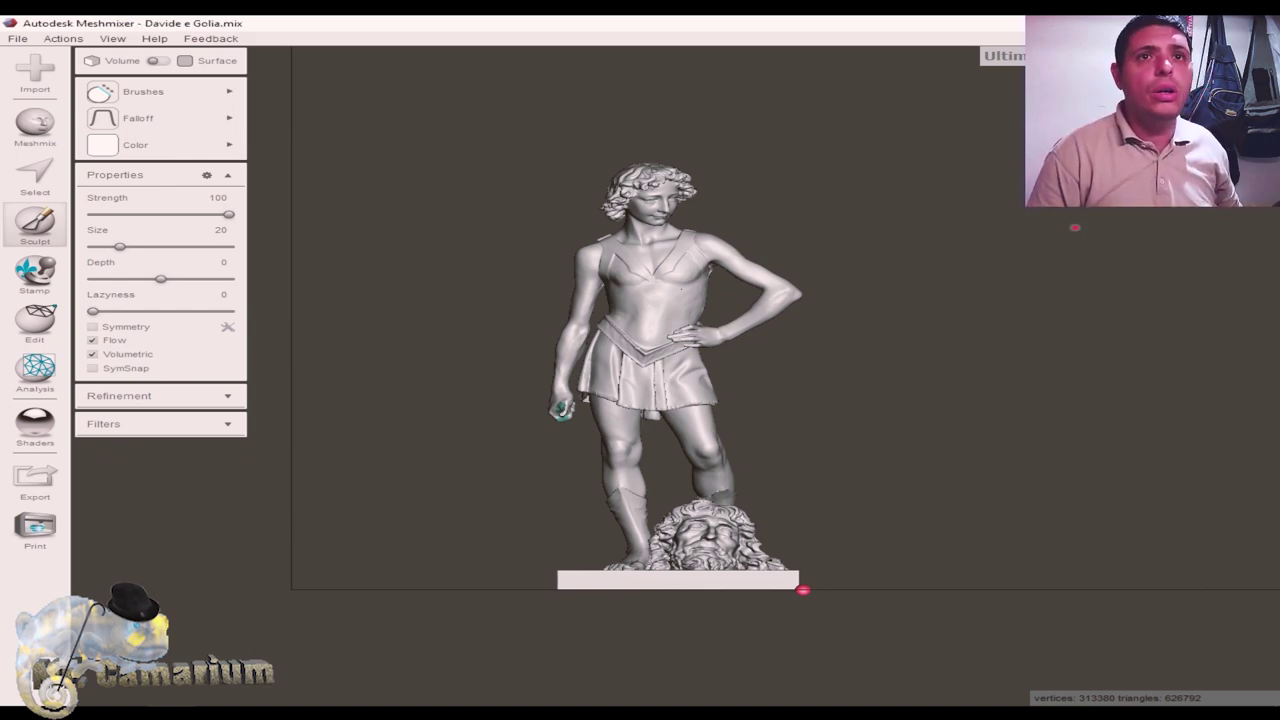
key(Escape)
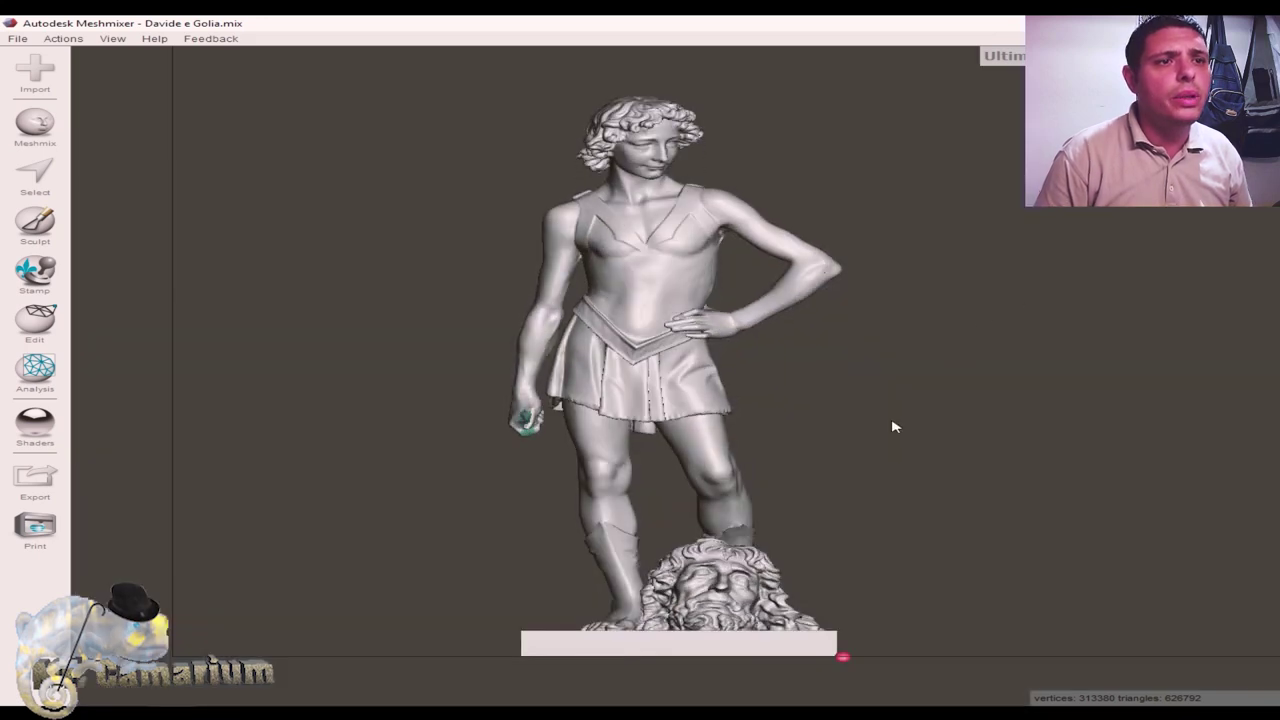
scroll(770, 484, down, 2)
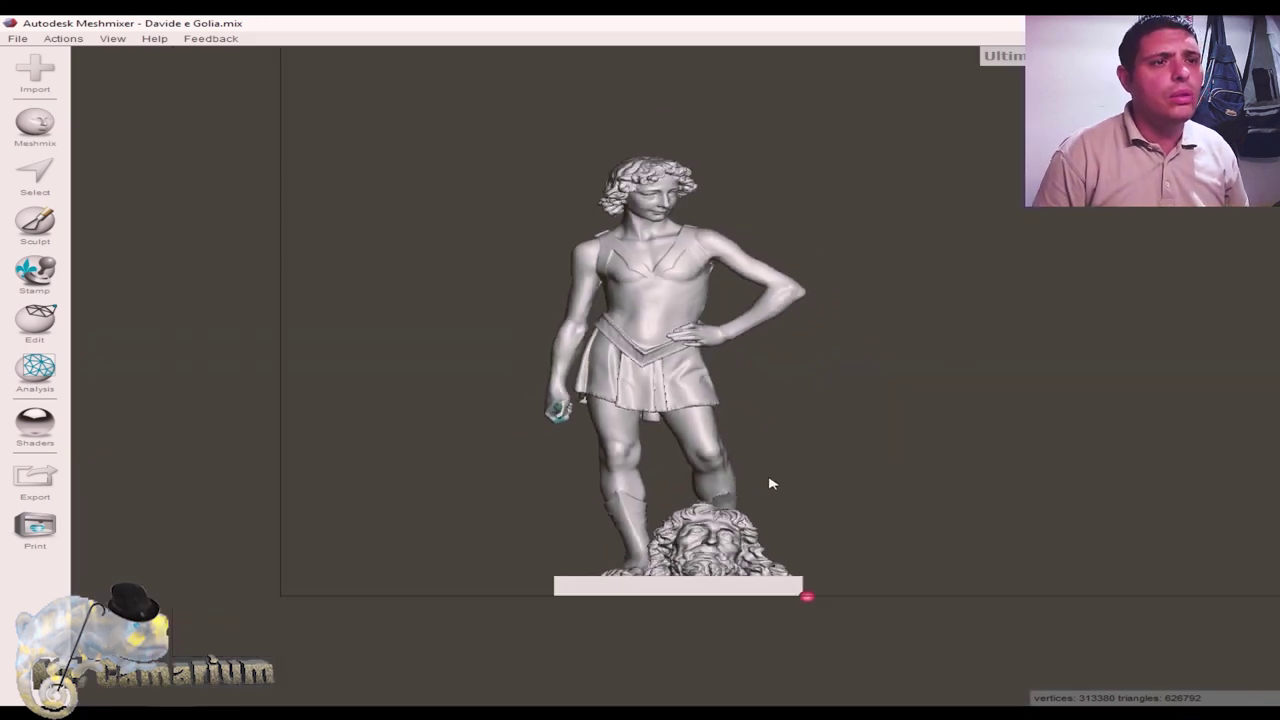
click(17, 38)
click(45, 77)
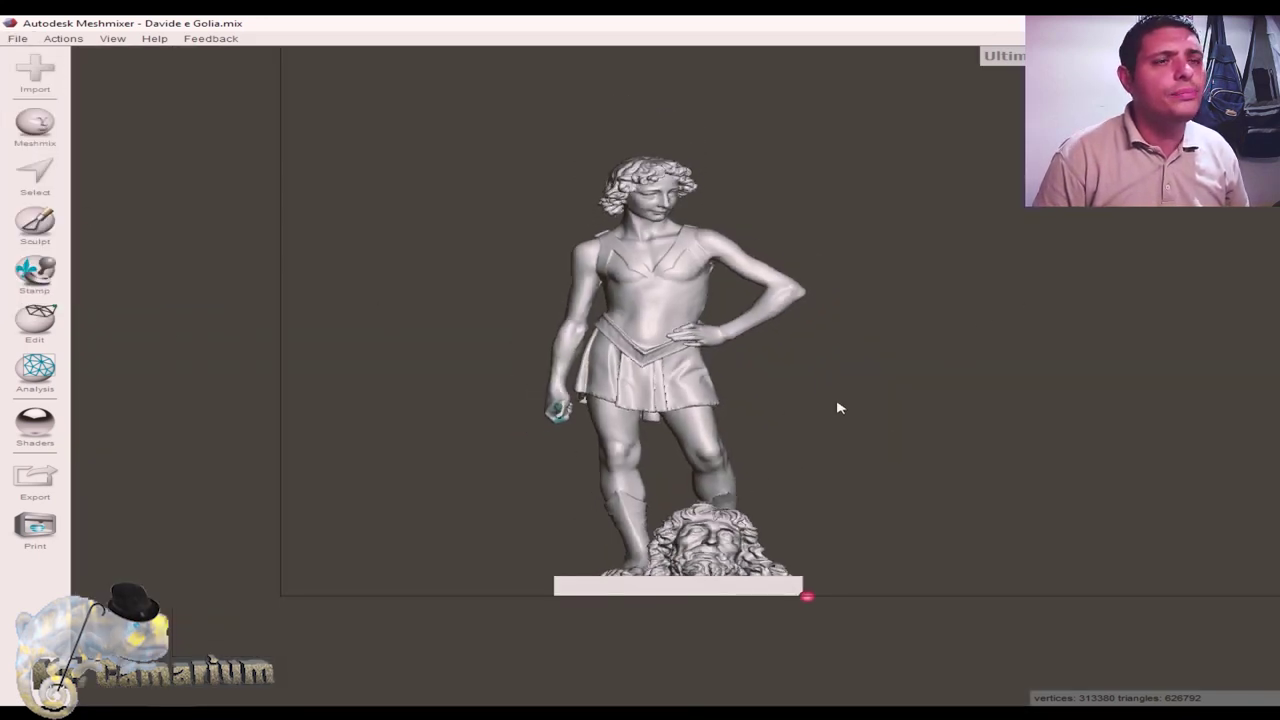